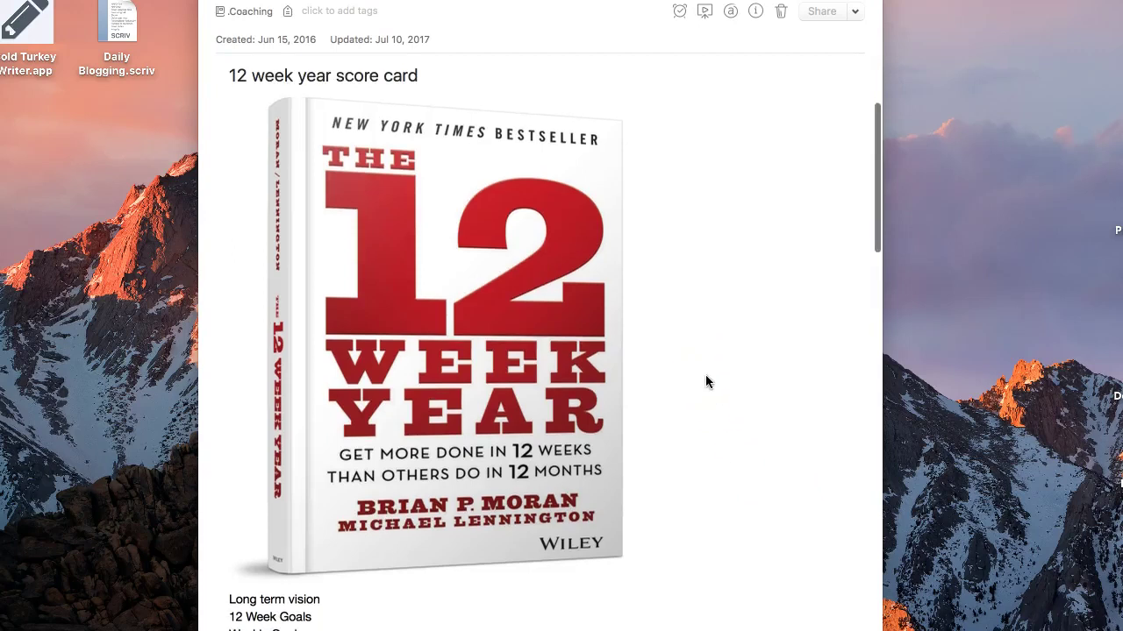
{"action": "scroll", "coordinate": [707, 380], "scroll_direction": "down", "scroll_amount": 1}
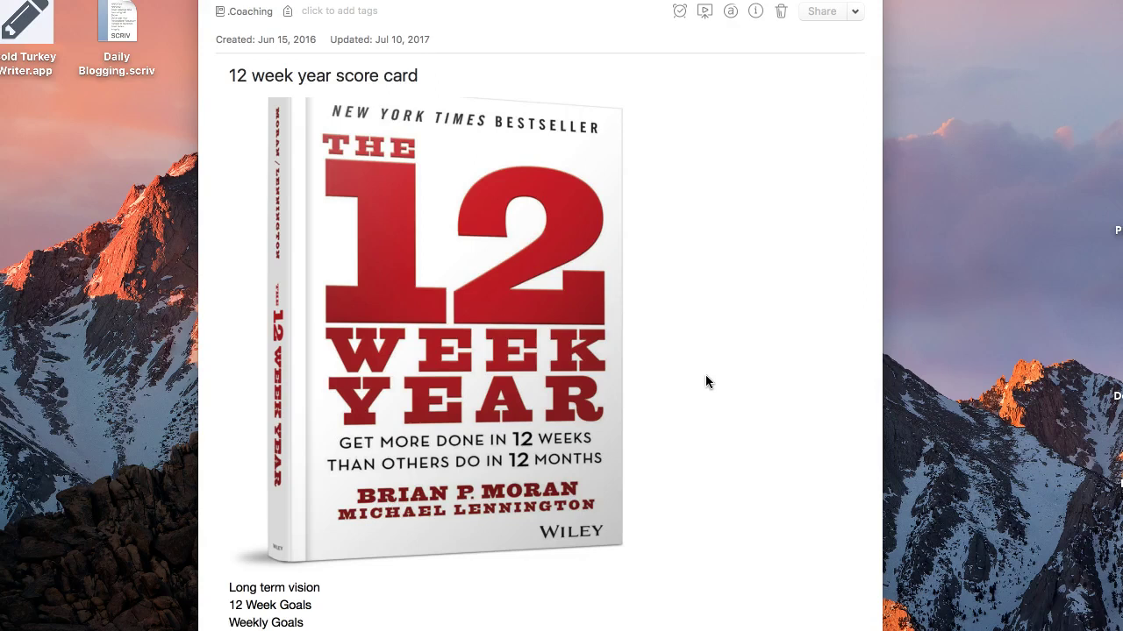
Step: Follow the note's Trello link and bring up the 12 Week Year: Mediation board in Chrome
{"action": "scroll", "coordinate": [705, 381], "scroll_direction": "down", "scroll_amount": 1}
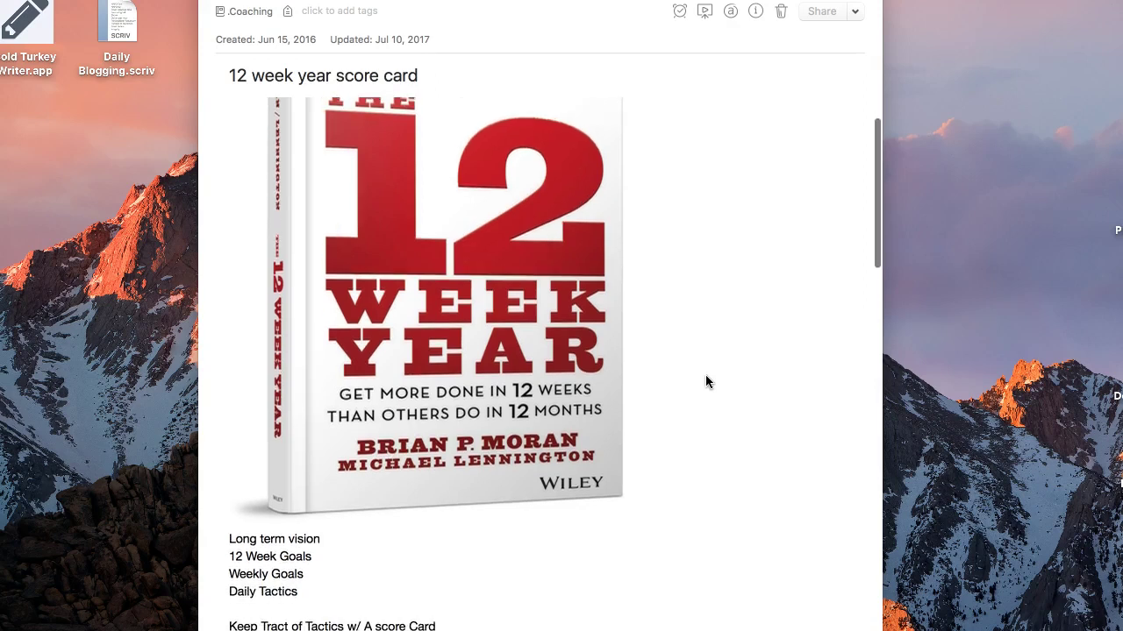
{"action": "scroll", "coordinate": [705, 381], "scroll_direction": "up", "scroll_amount": 1}
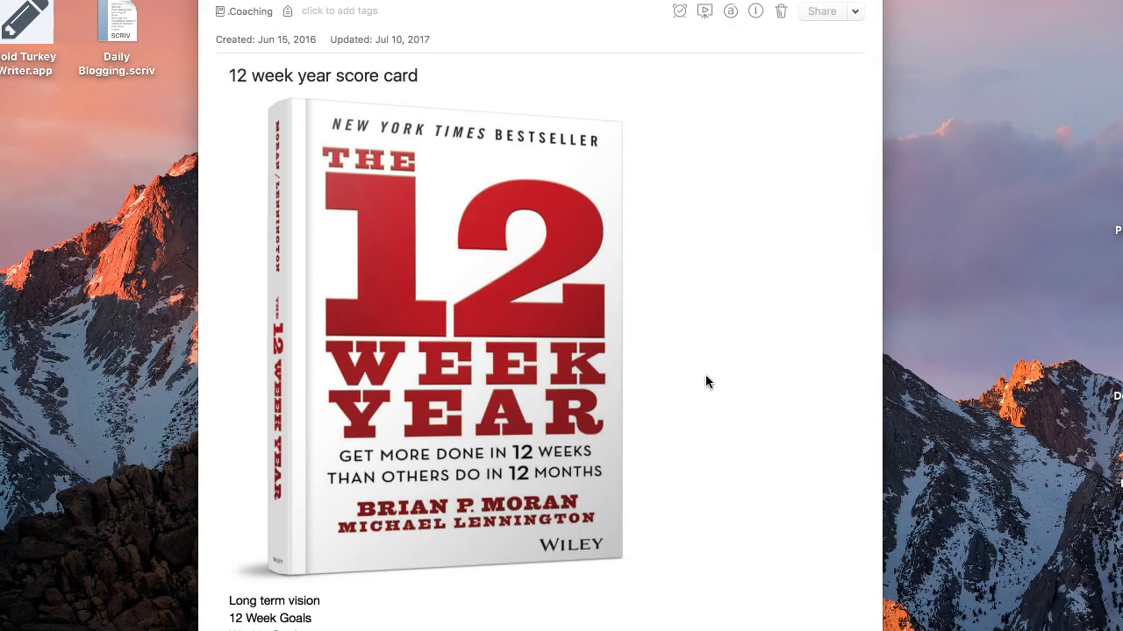
{"action": "scroll", "coordinate": [707, 382], "scroll_direction": "down", "scroll_amount": 2}
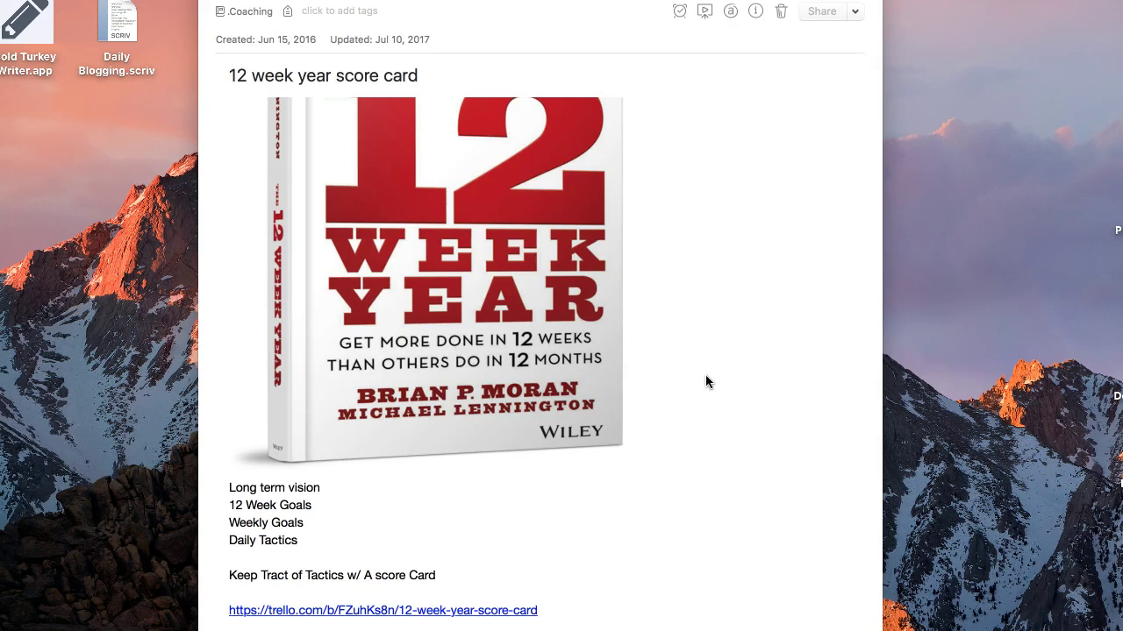
{"action": "scroll", "coordinate": [693, 384], "scroll_direction": "down", "scroll_amount": 1}
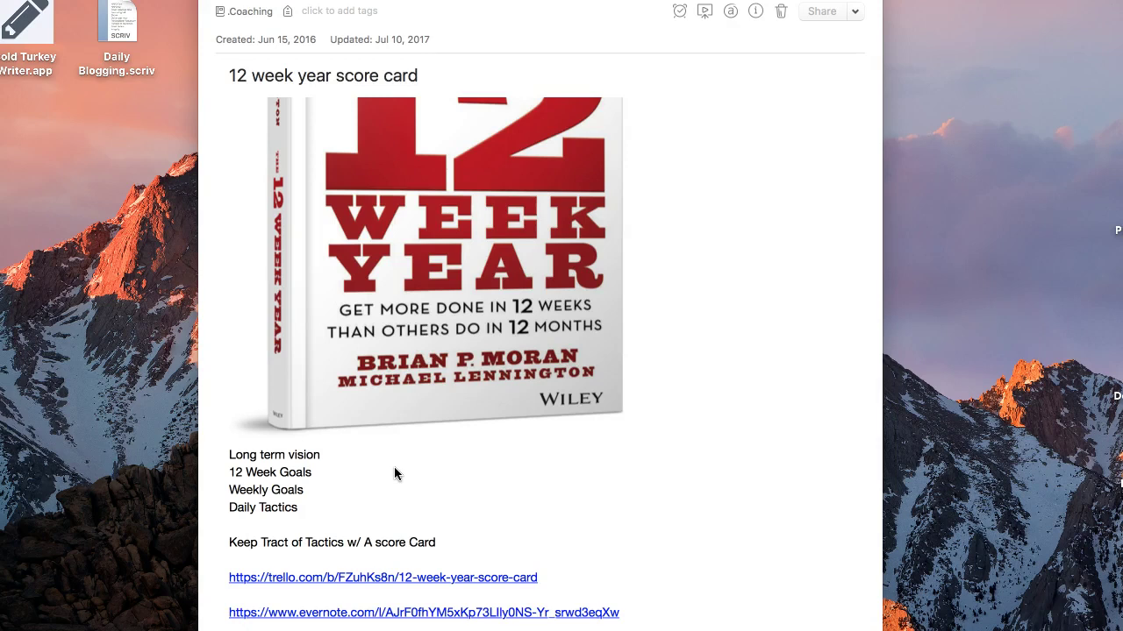
{"action": "scroll", "coordinate": [395, 473], "scroll_direction": "down", "scroll_amount": 1}
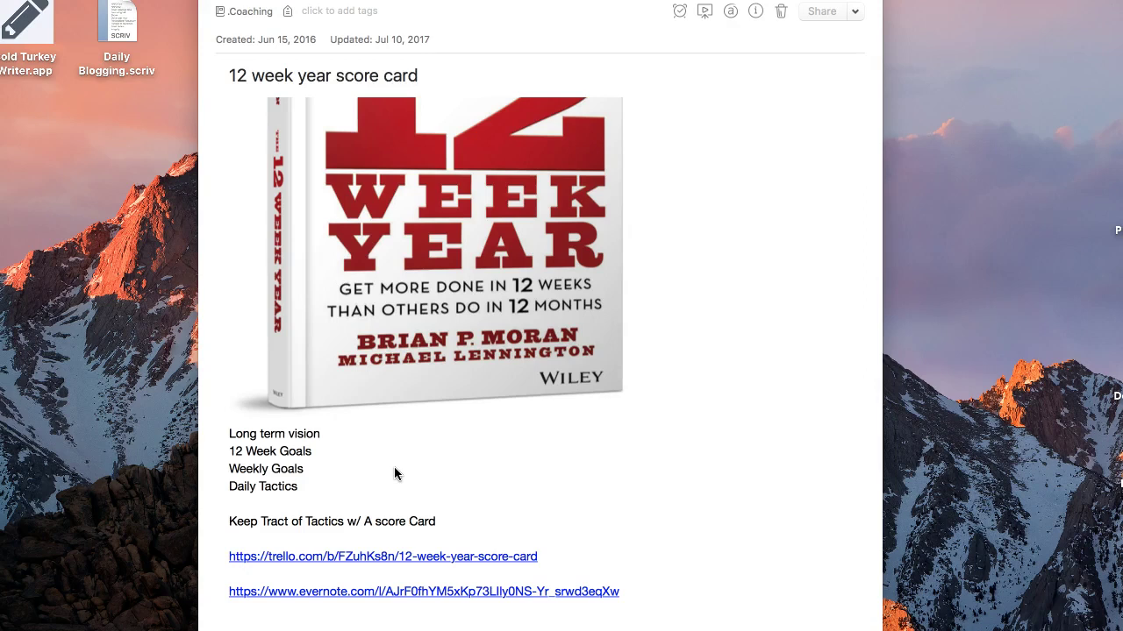
{"action": "scroll", "coordinate": [393, 467], "scroll_direction": "down", "scroll_amount": 5}
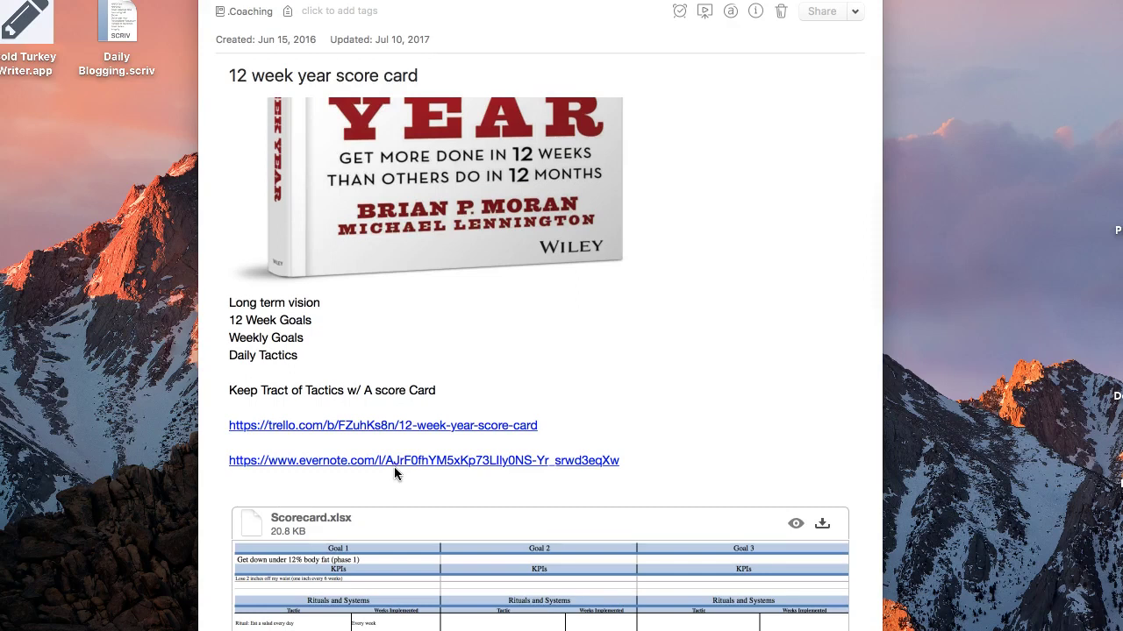
{"action": "scroll", "coordinate": [394, 468], "scroll_direction": "down", "scroll_amount": 10}
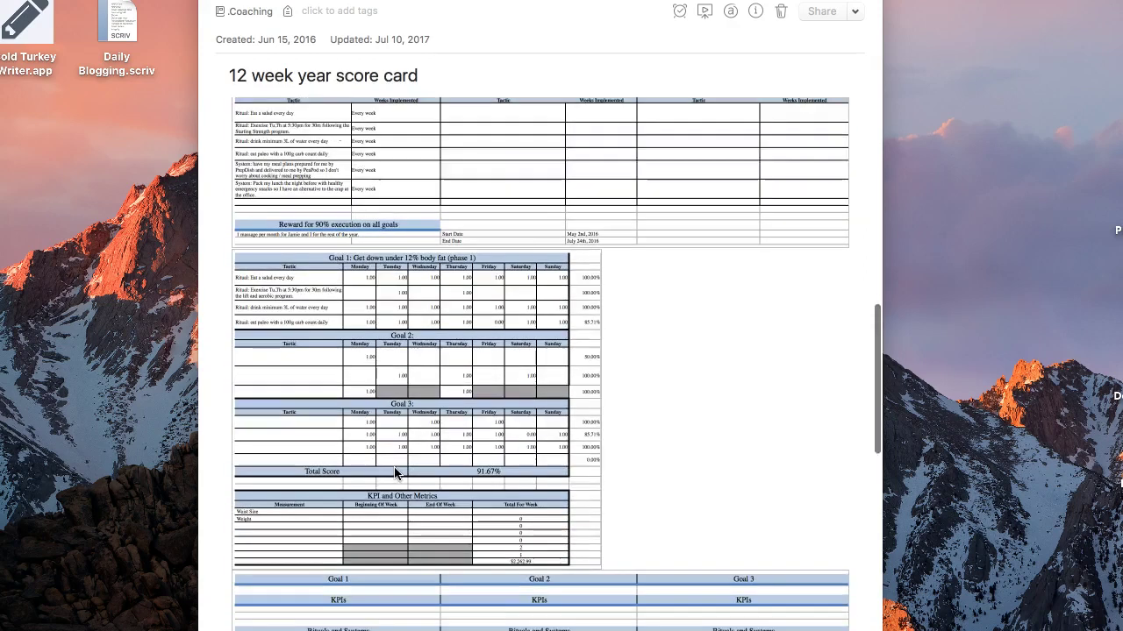
{"action": "scroll", "coordinate": [394, 474], "scroll_direction": "up", "scroll_amount": 5}
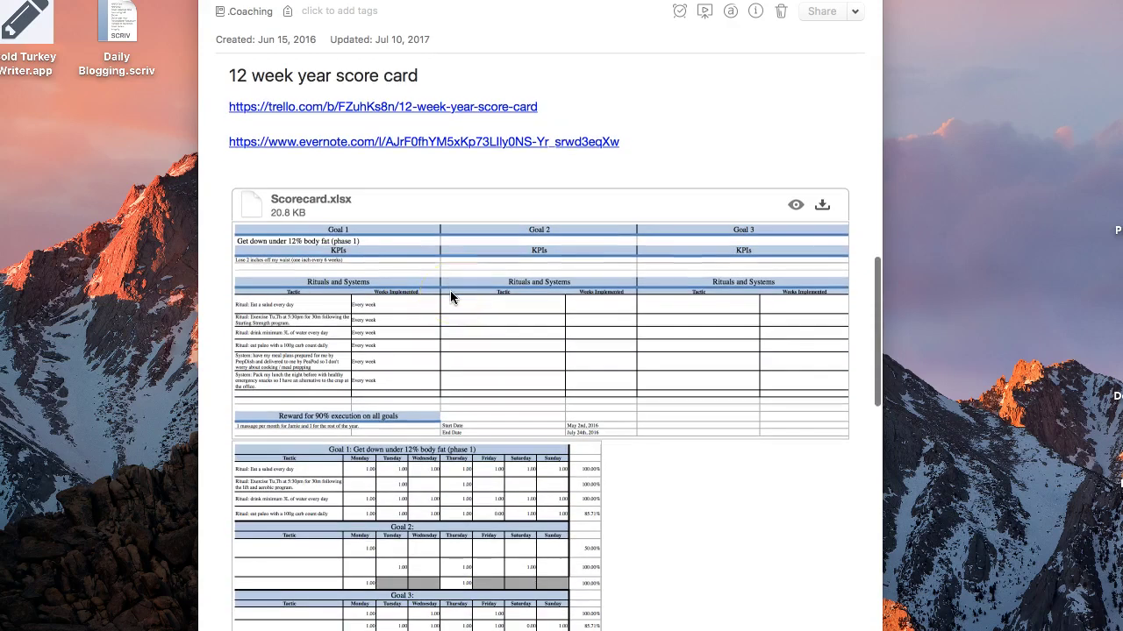
{"action": "scroll", "coordinate": [450, 296], "scroll_direction": "down", "scroll_amount": 4}
{"action": "scroll", "coordinate": [450, 296], "scroll_direction": "up", "scroll_amount": 9}
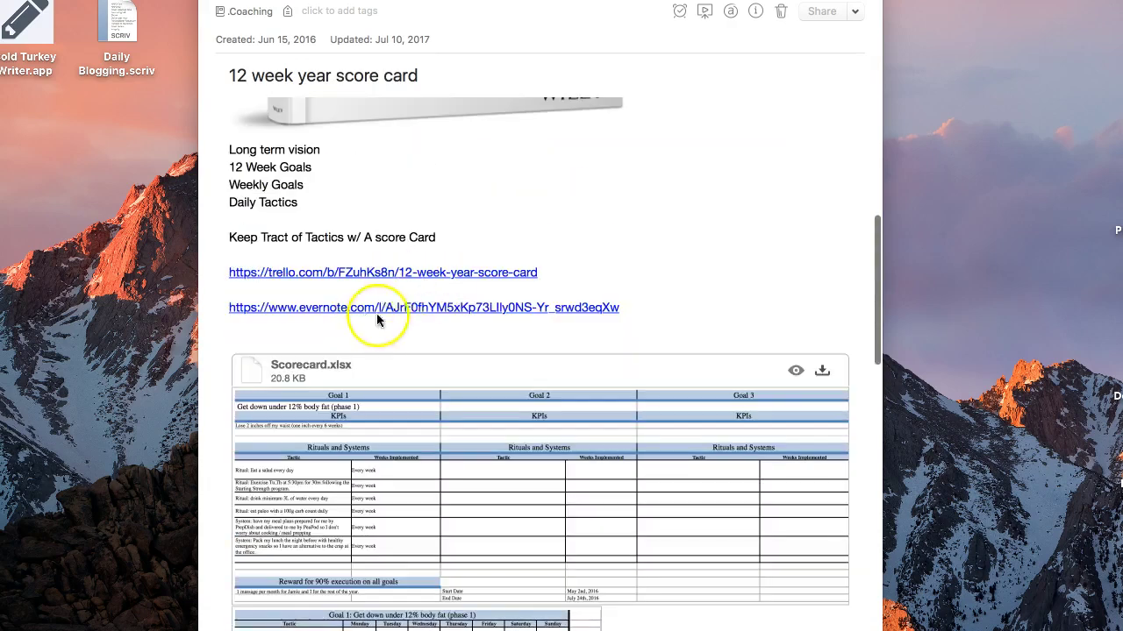
{"action": "scroll", "coordinate": [479, 401], "scroll_direction": "down", "scroll_amount": 15}
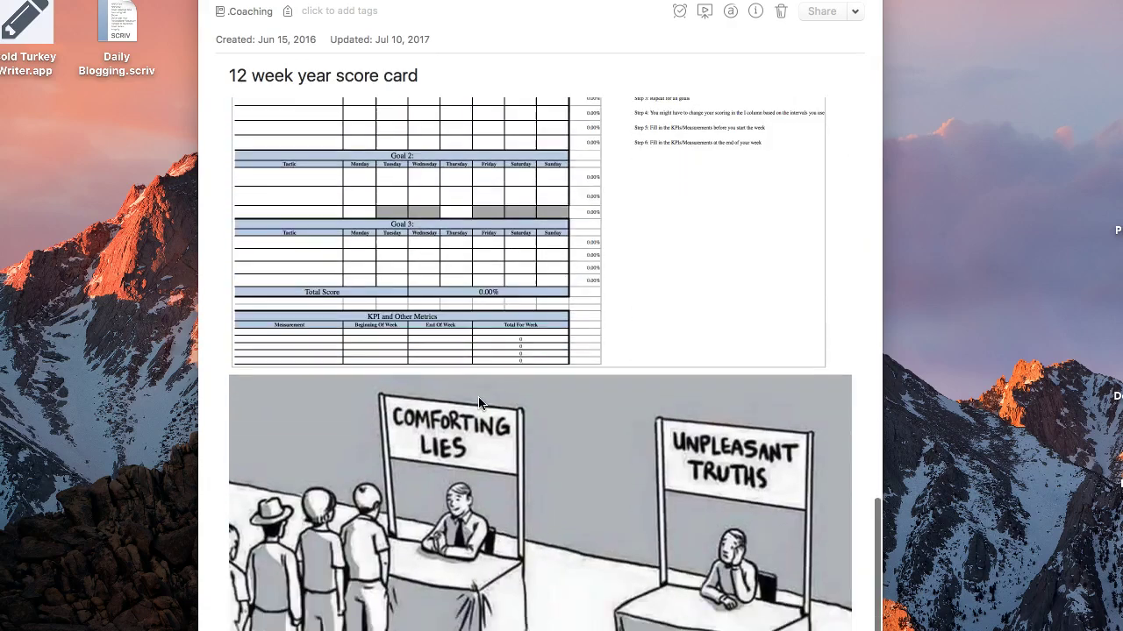
{"action": "scroll", "coordinate": [478, 403], "scroll_direction": "up", "scroll_amount": 12}
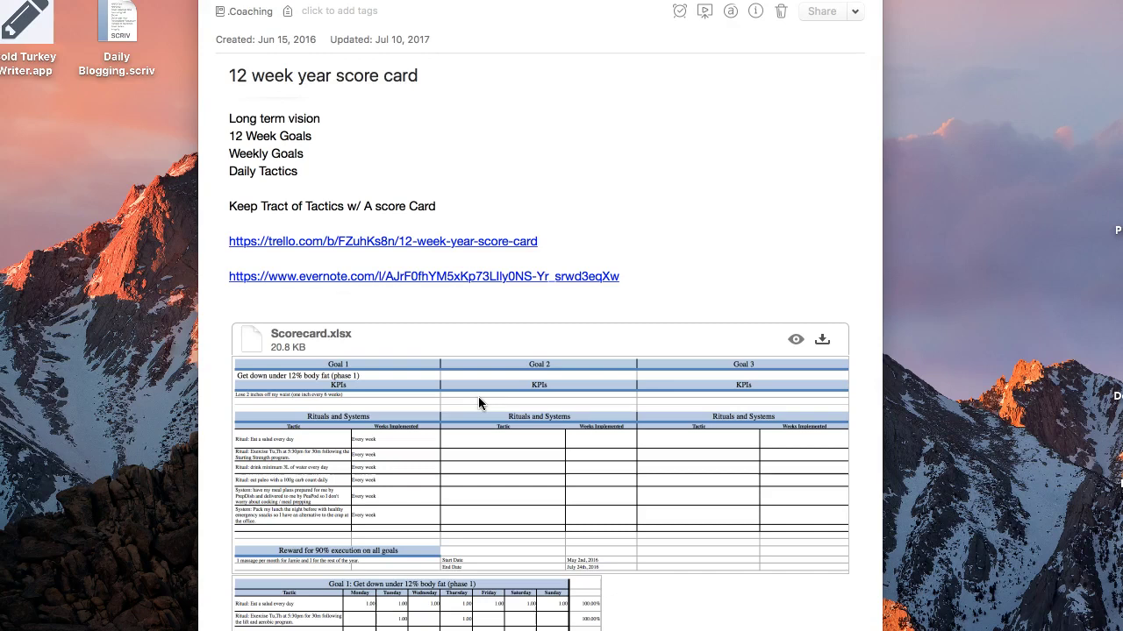
{"action": "left_click", "coordinate": [402, 239]}
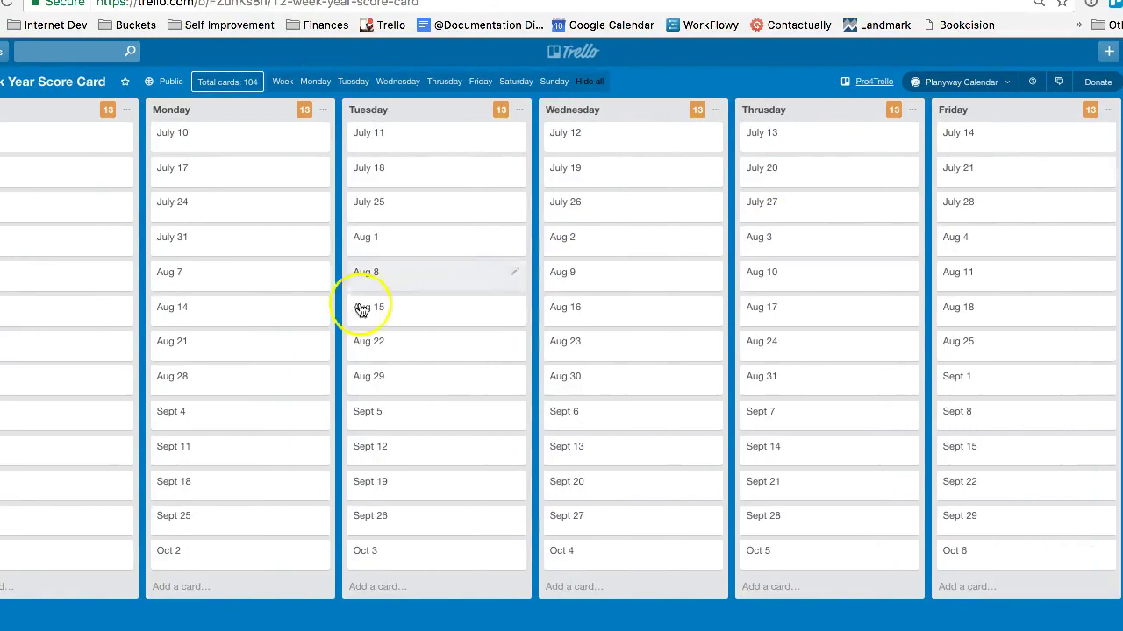
{"action": "key", "text": "ctrl+Left"}
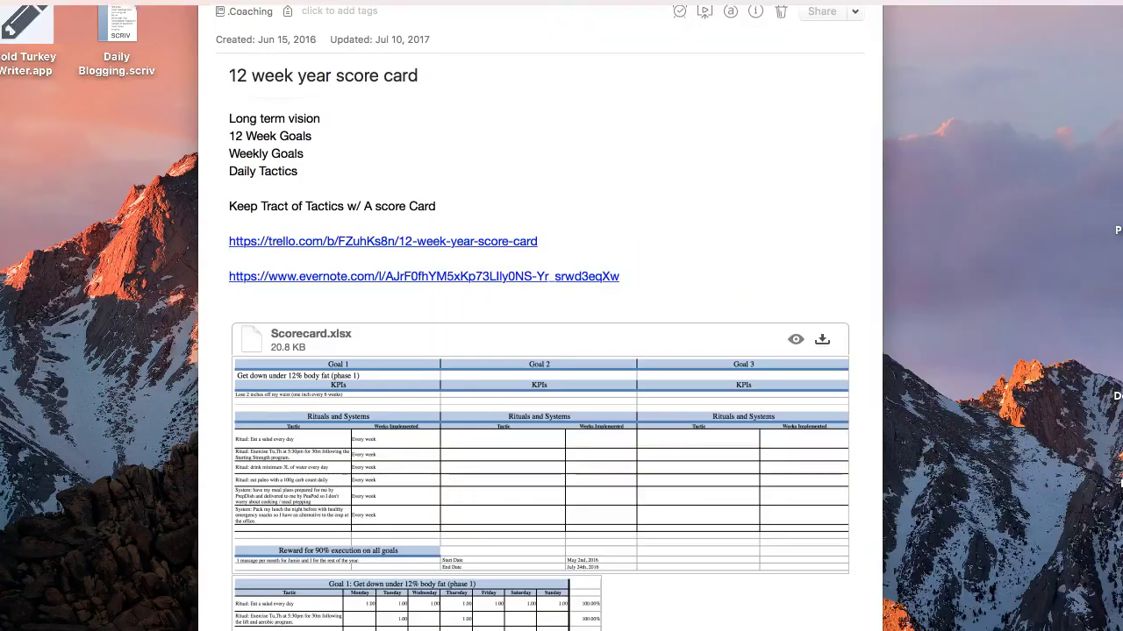
{"action": "key", "text": "ctrl+Right"}
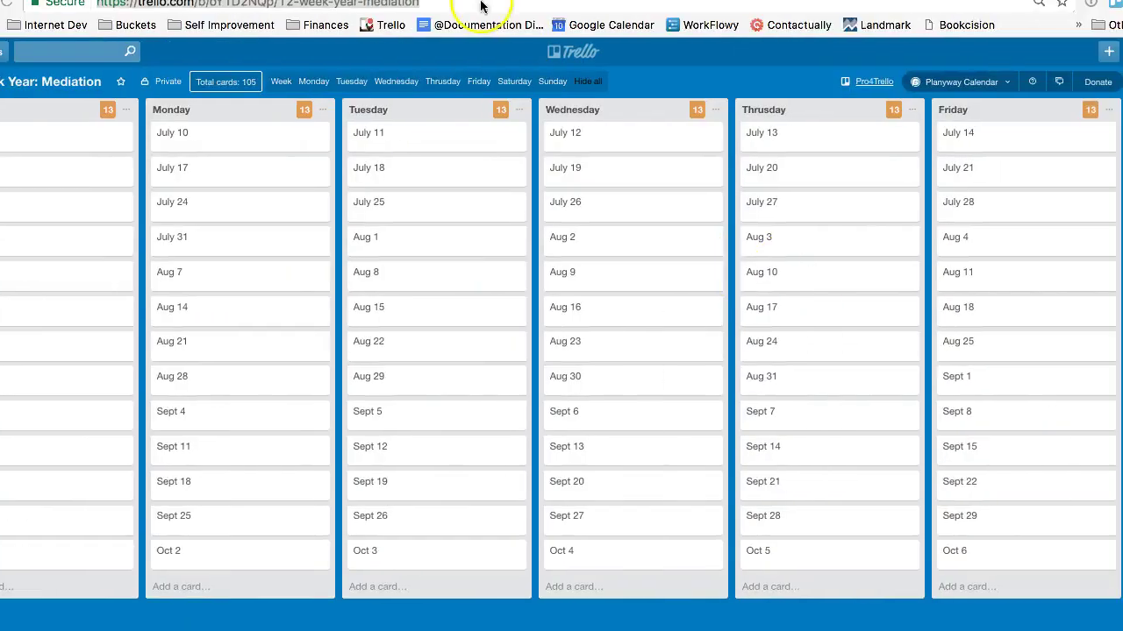
{"action": "key", "text": "ctrl+Left"}
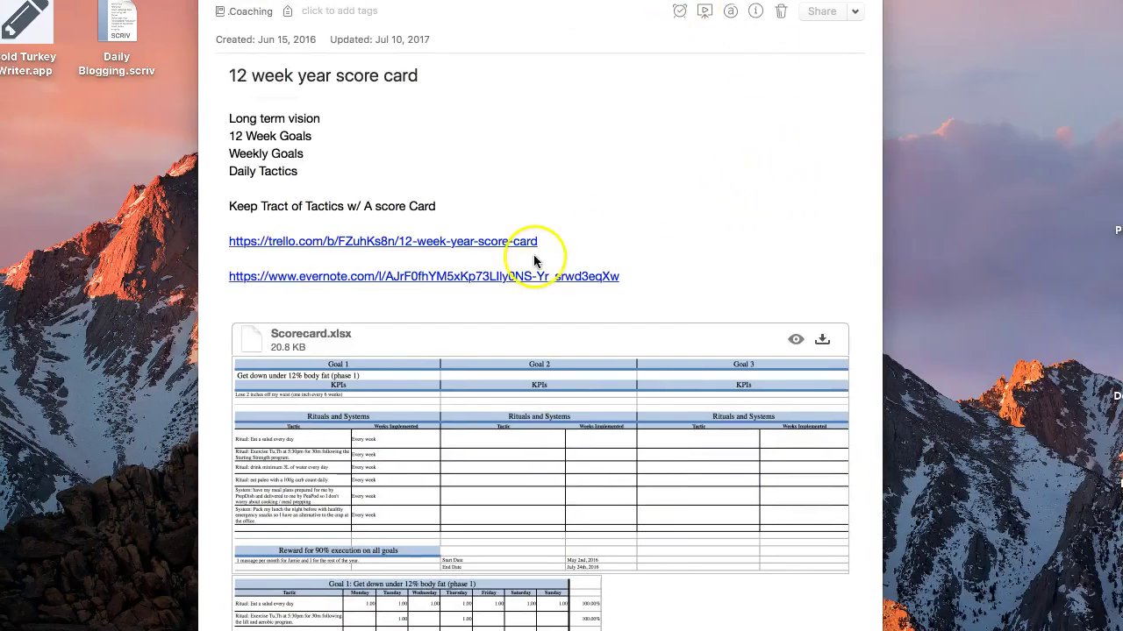
{"action": "key", "text": "ctrl+Right"}
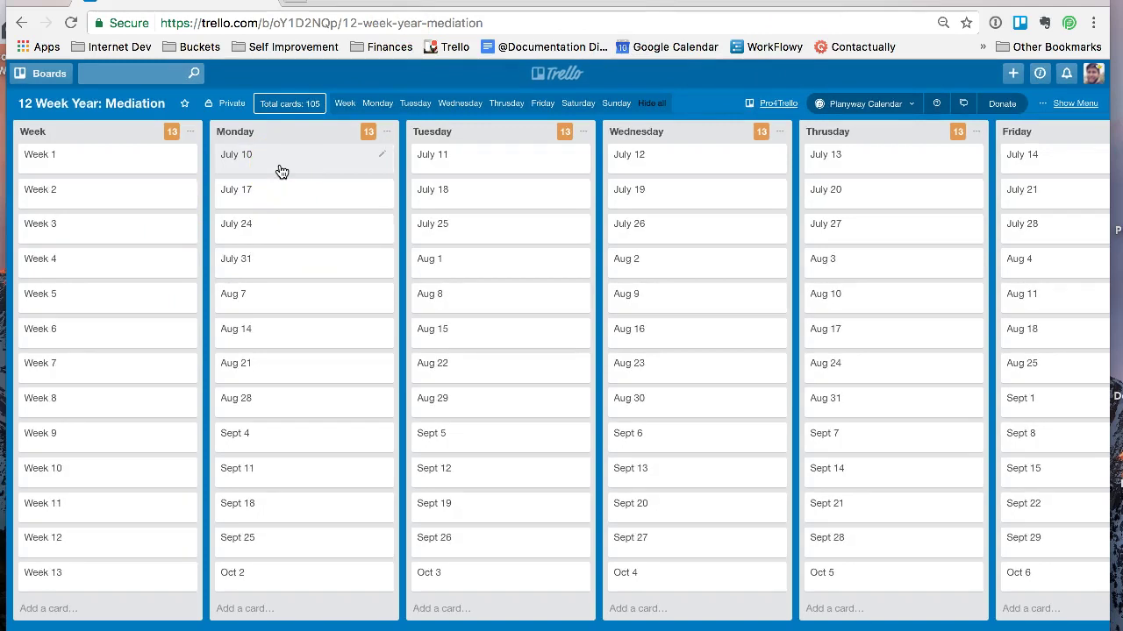
Step: Give the July 10 card the green 'Did it' label via quick edit
{"action": "left_click_drag", "start_coordinate": [282, 171], "coordinate": [309, 173]}
{"action": "left_click", "coordinate": [382, 155]}
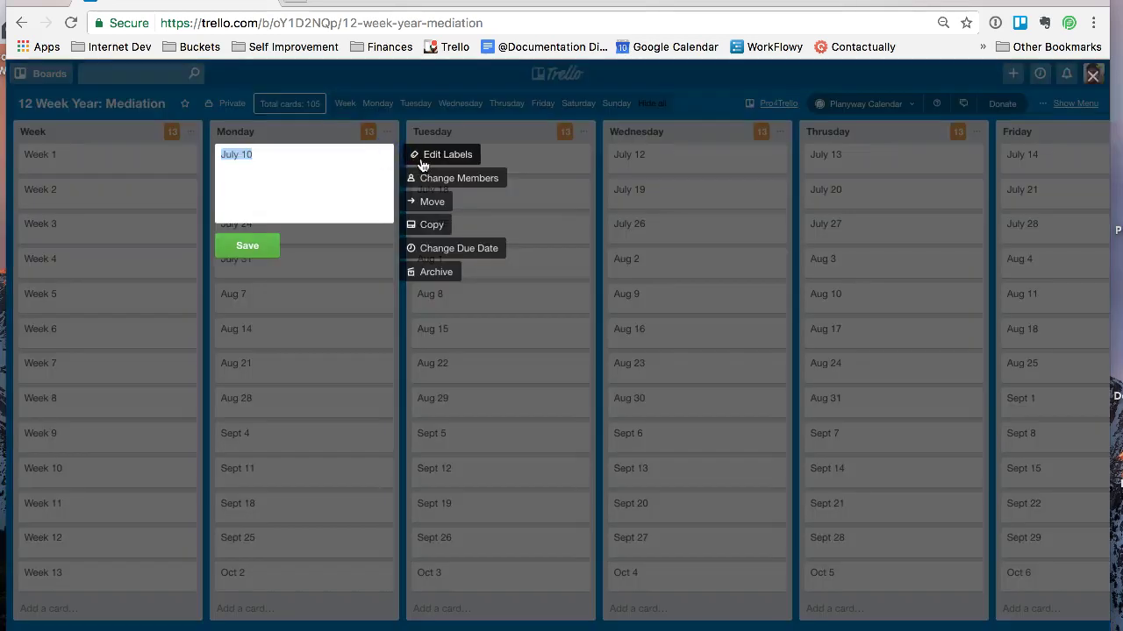
{"action": "left_click", "coordinate": [425, 158]}
{"action": "left_click", "coordinate": [457, 247]}
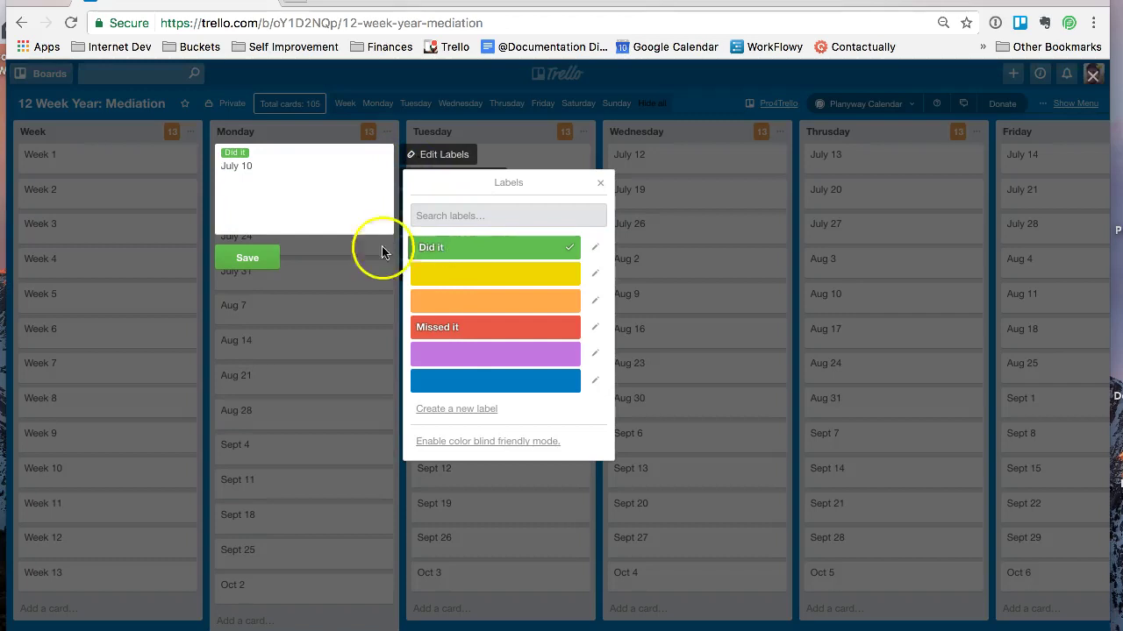
{"action": "left_click", "coordinate": [251, 261]}
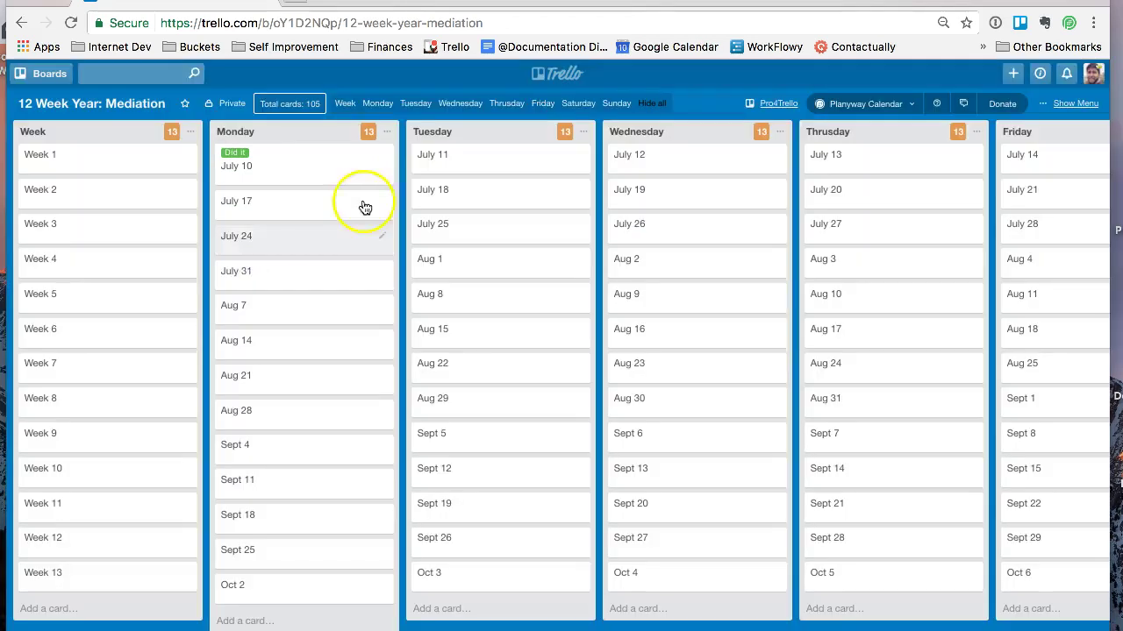
Step: Apply the red 'Missed it' label to the July 11 card
{"action": "left_click", "coordinate": [469, 163]}
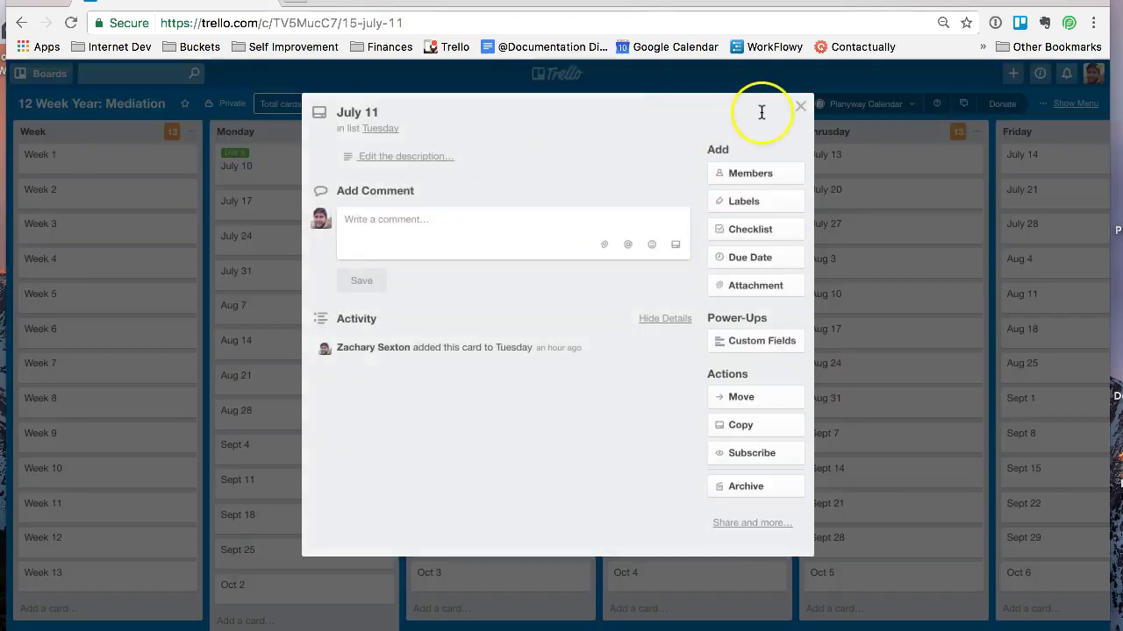
{"action": "left_click", "coordinate": [799, 107]}
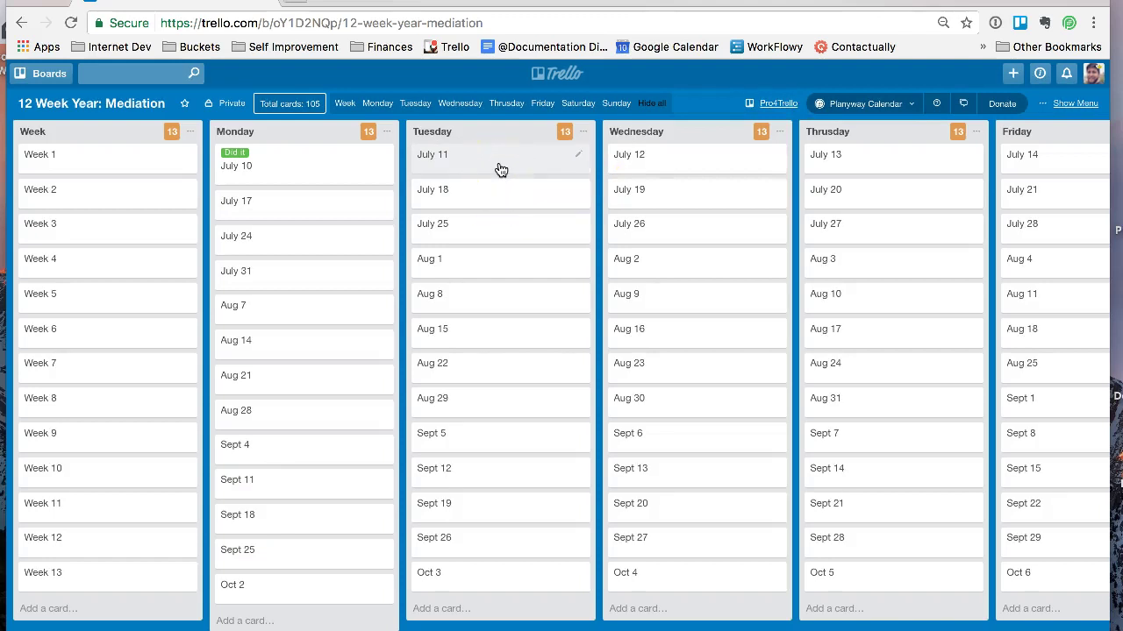
{"action": "key", "text": "l"}
{"action": "key", "text": "Down"}
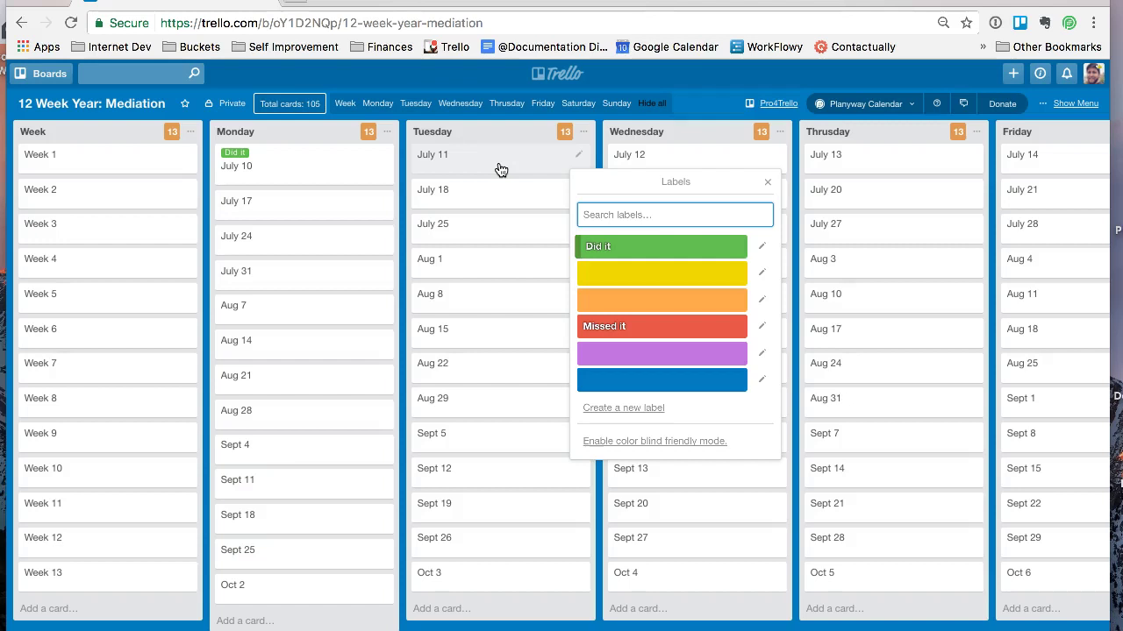
{"action": "key", "text": "Down"}
{"action": "key", "text": "Down"}
{"action": "key", "text": "Down"}
{"action": "key", "text": "Return"}
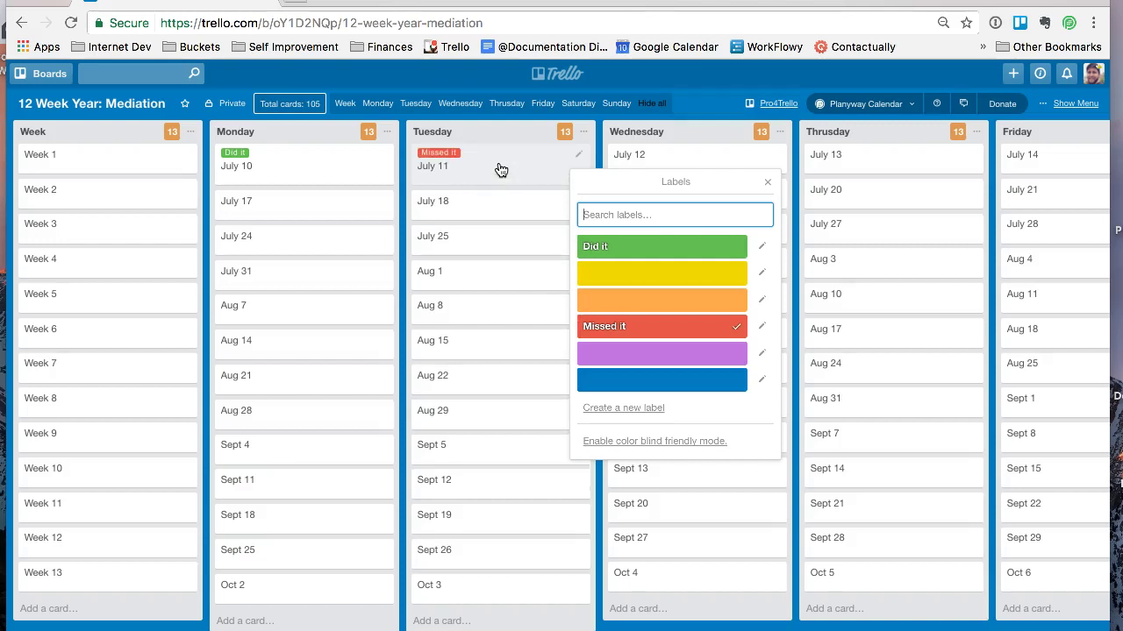
{"action": "left_click", "coordinate": [768, 182]}
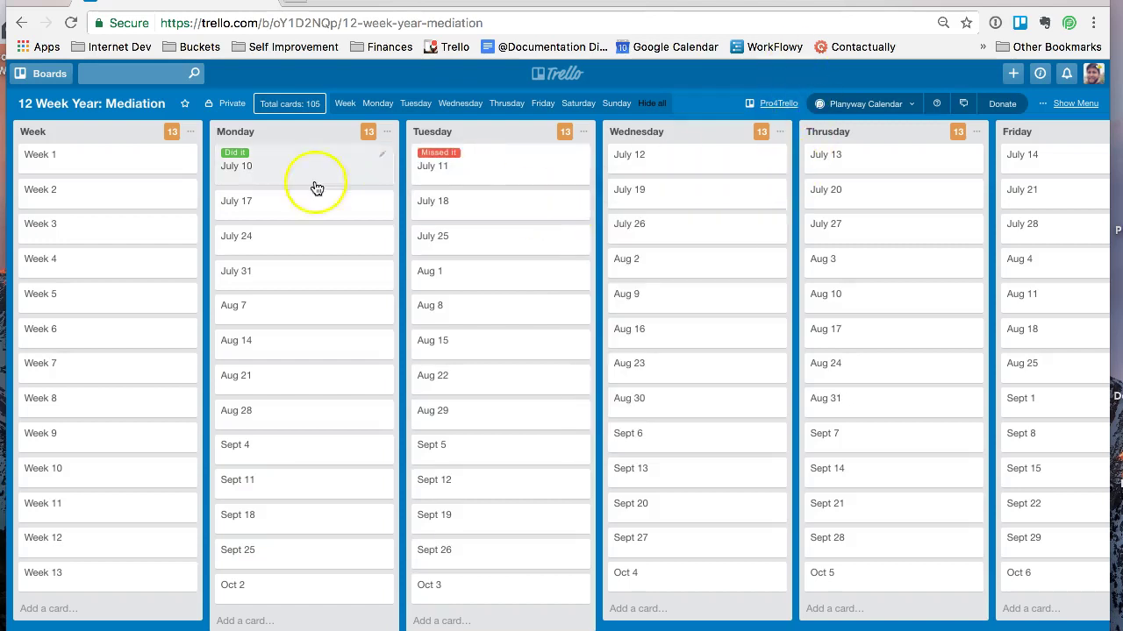
{"action": "scroll", "coordinate": [681, 233], "scroll_direction": "right", "scroll_amount": 6}
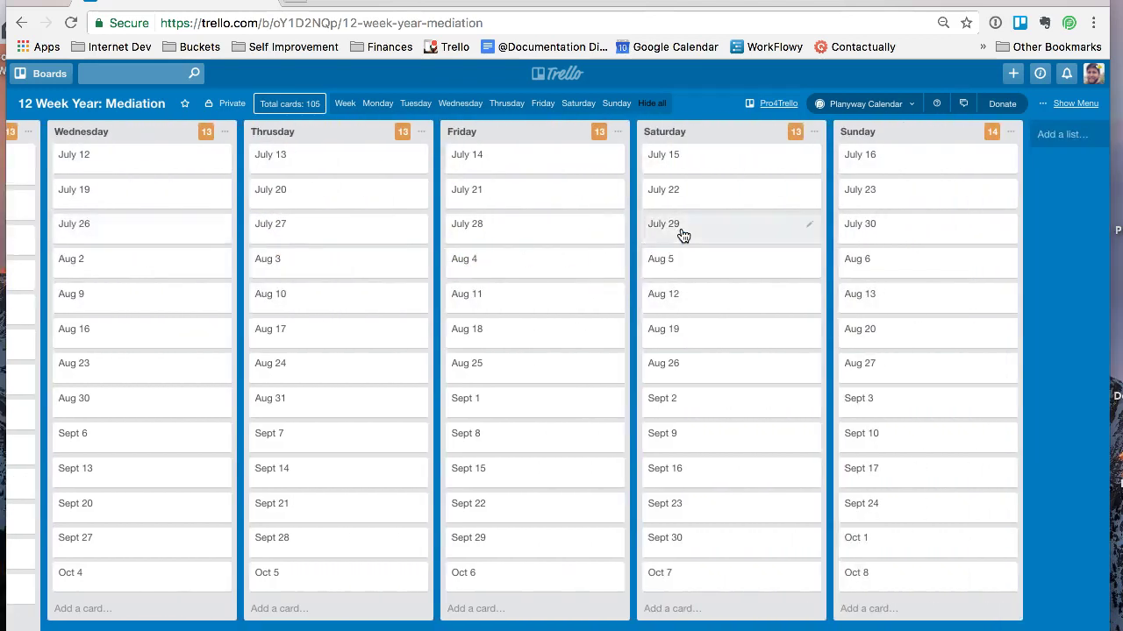
{"action": "scroll", "coordinate": [682, 235], "scroll_direction": "left", "scroll_amount": 5}
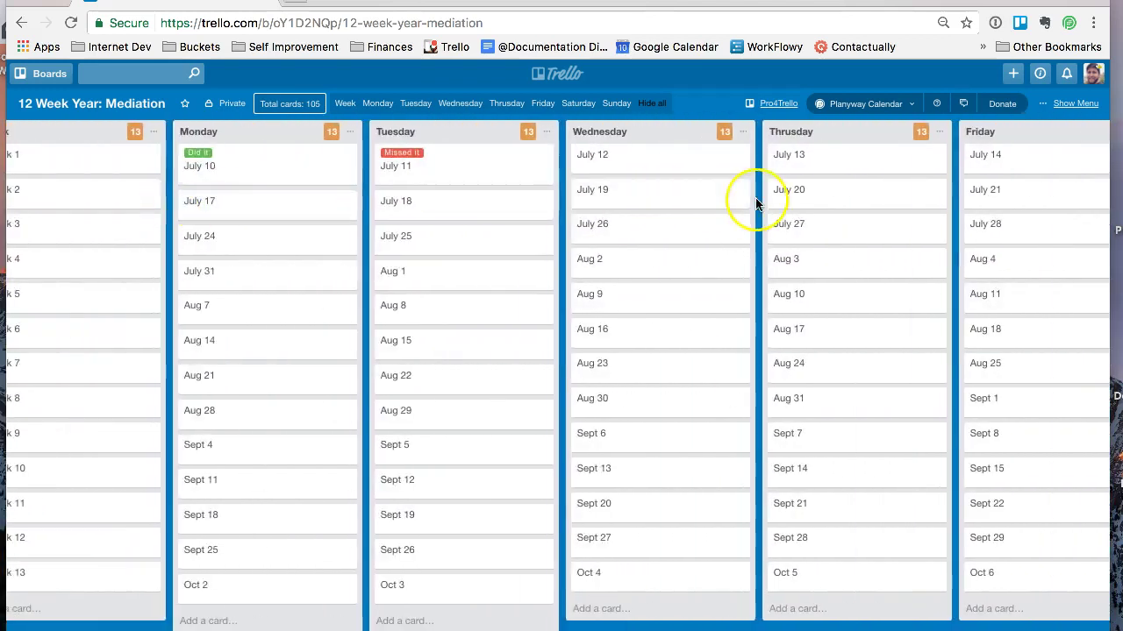
{"action": "scroll", "coordinate": [756, 202], "scroll_direction": "left", "scroll_amount": 1}
{"action": "scroll", "coordinate": [756, 202], "scroll_direction": "right", "scroll_amount": 5}
{"action": "scroll", "coordinate": [756, 202], "scroll_direction": "left", "scroll_amount": 3}
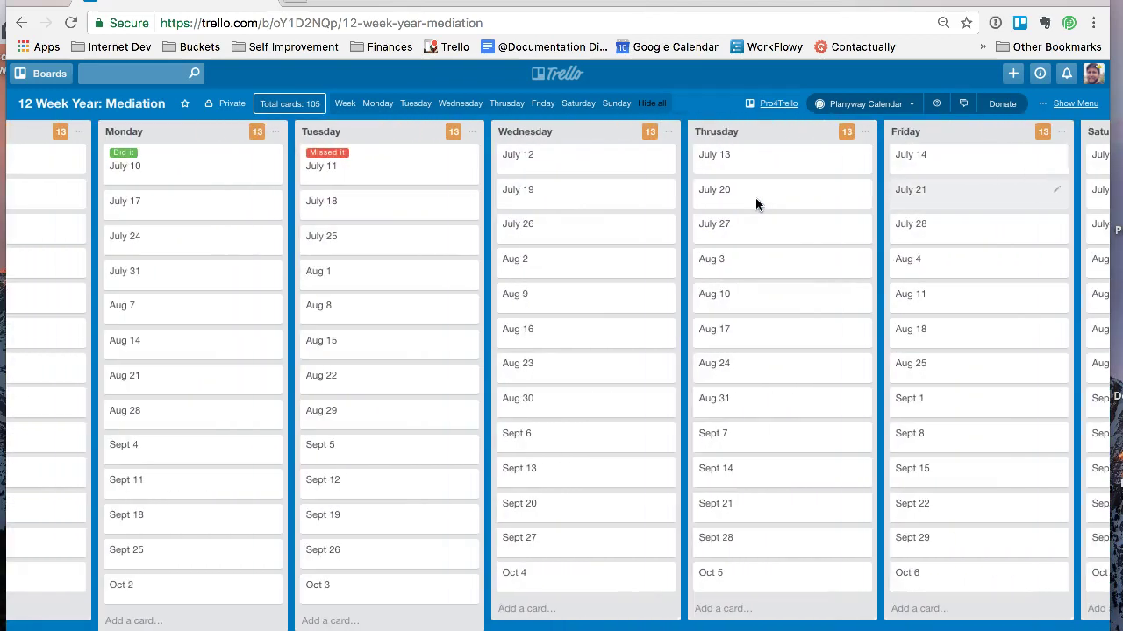
{"action": "scroll", "coordinate": [518, 233], "scroll_direction": "left", "scroll_amount": 3}
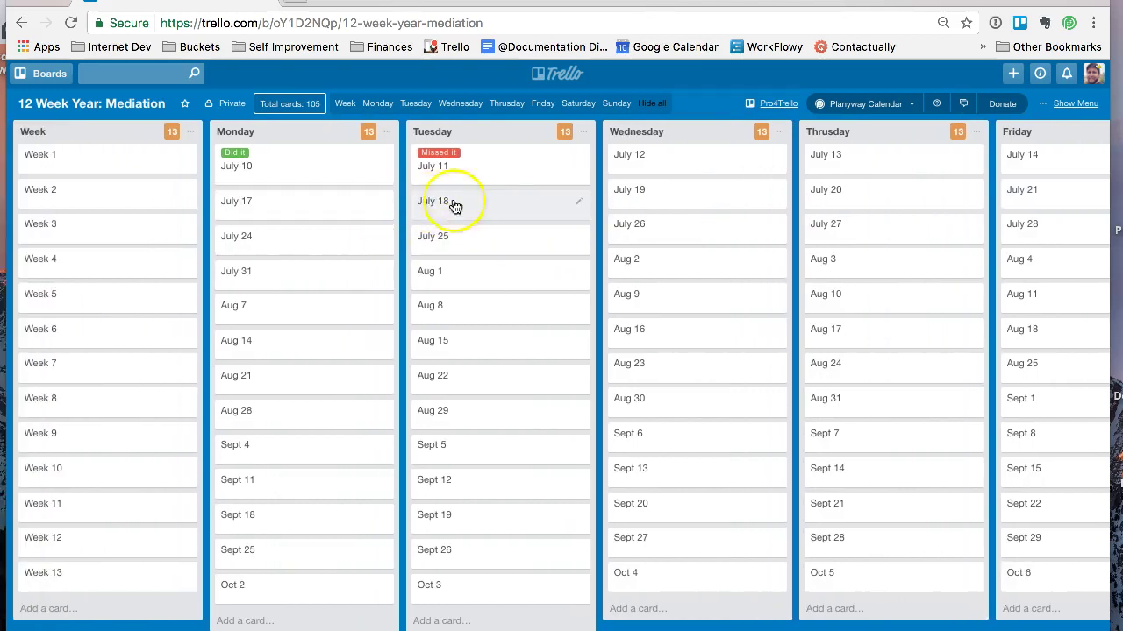
Step: Set the Week 1 card's Reps custom field to '6 of 7'
{"action": "left_click", "coordinate": [127, 166]}
{"action": "left_click", "coordinate": [392, 111]}
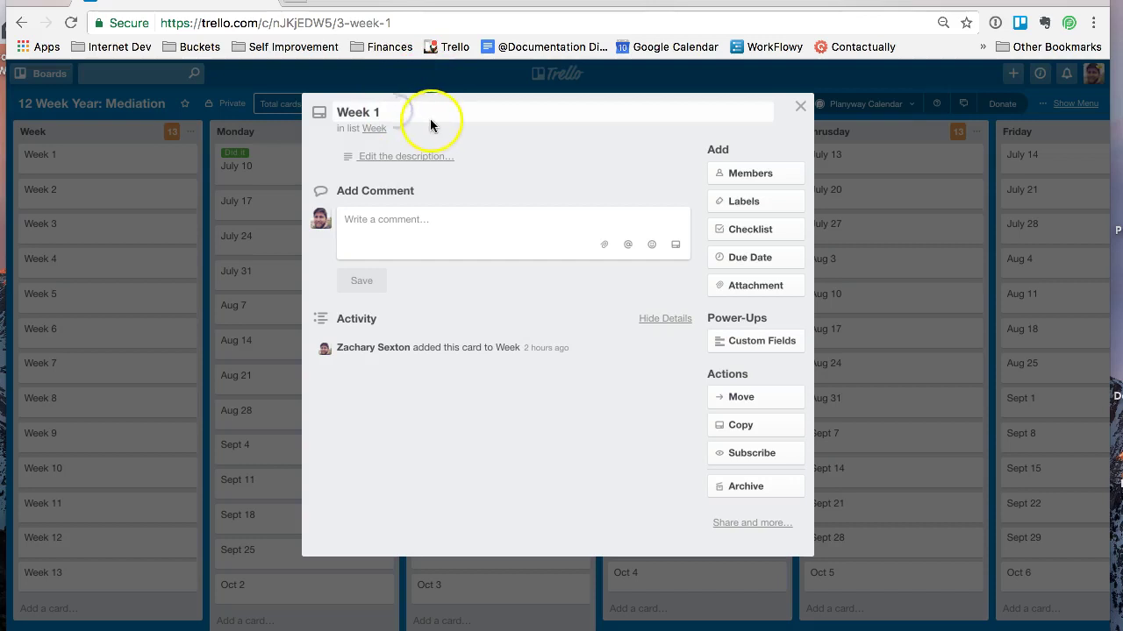
{"action": "left_click", "coordinate": [750, 342]}
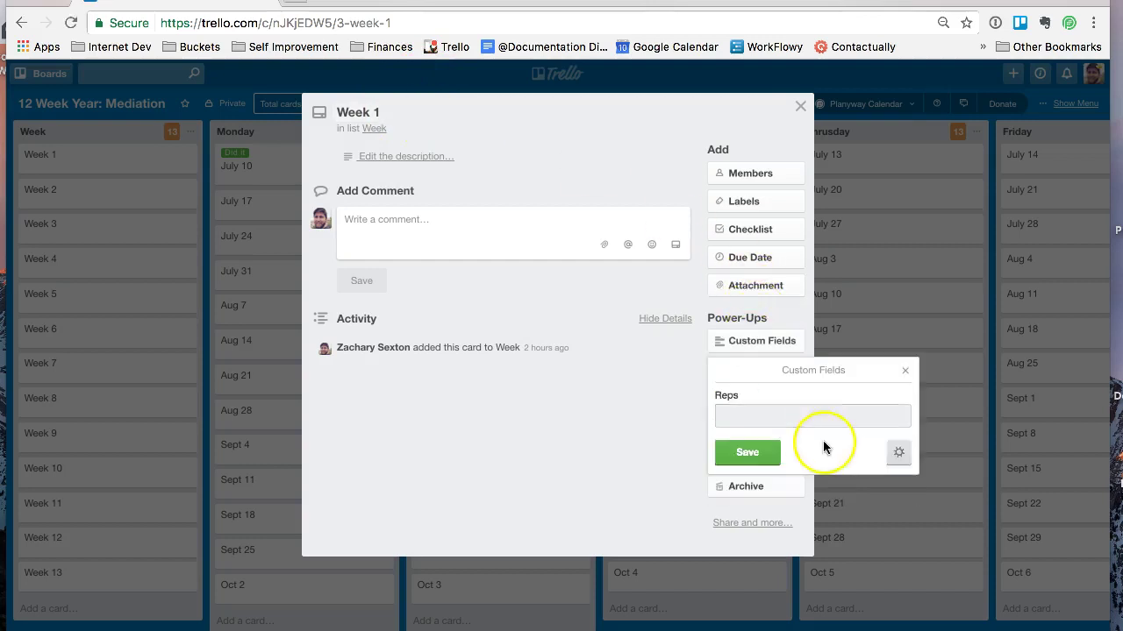
{"action": "left_click", "coordinate": [781, 416]}
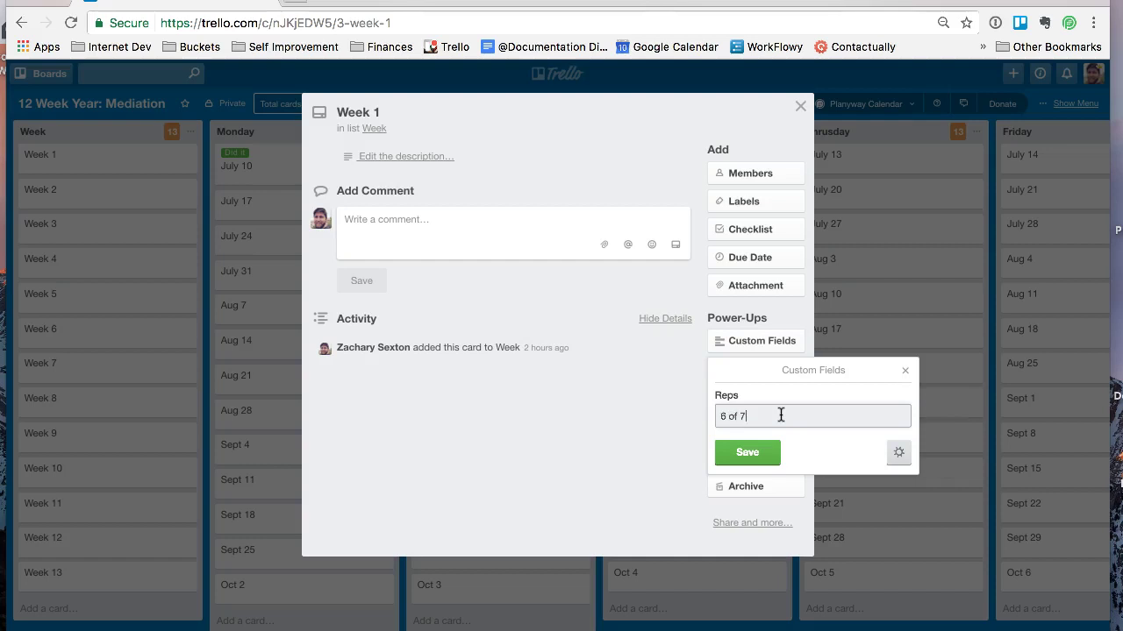
{"action": "type", "text": "6 of 7"}
{"action": "left_click", "coordinate": [747, 451]}
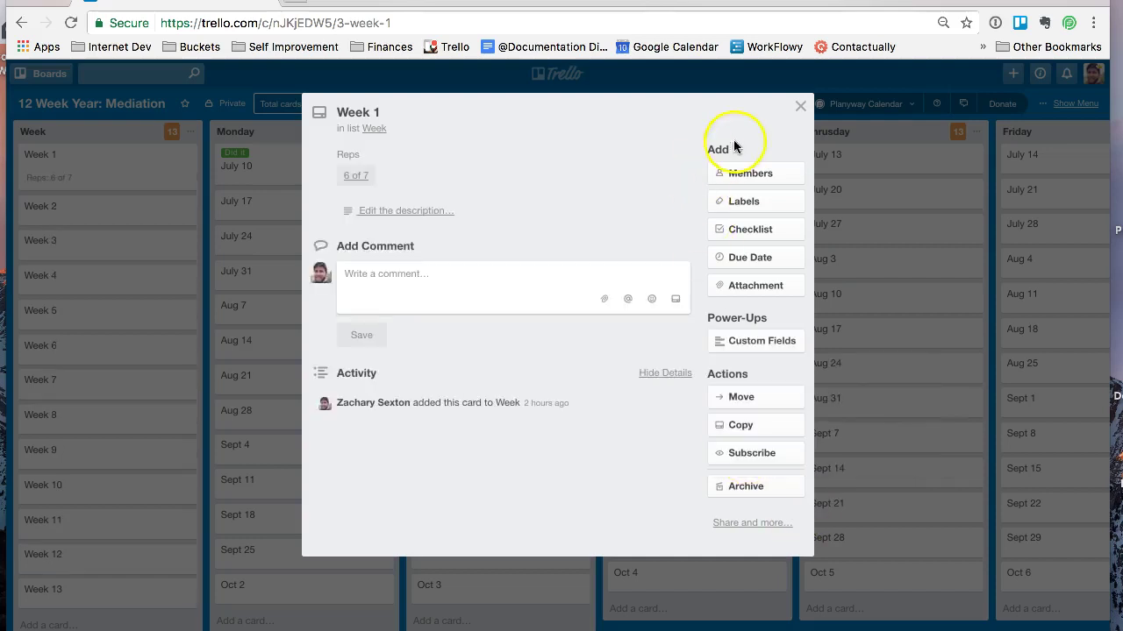
{"action": "left_click", "coordinate": [802, 106]}
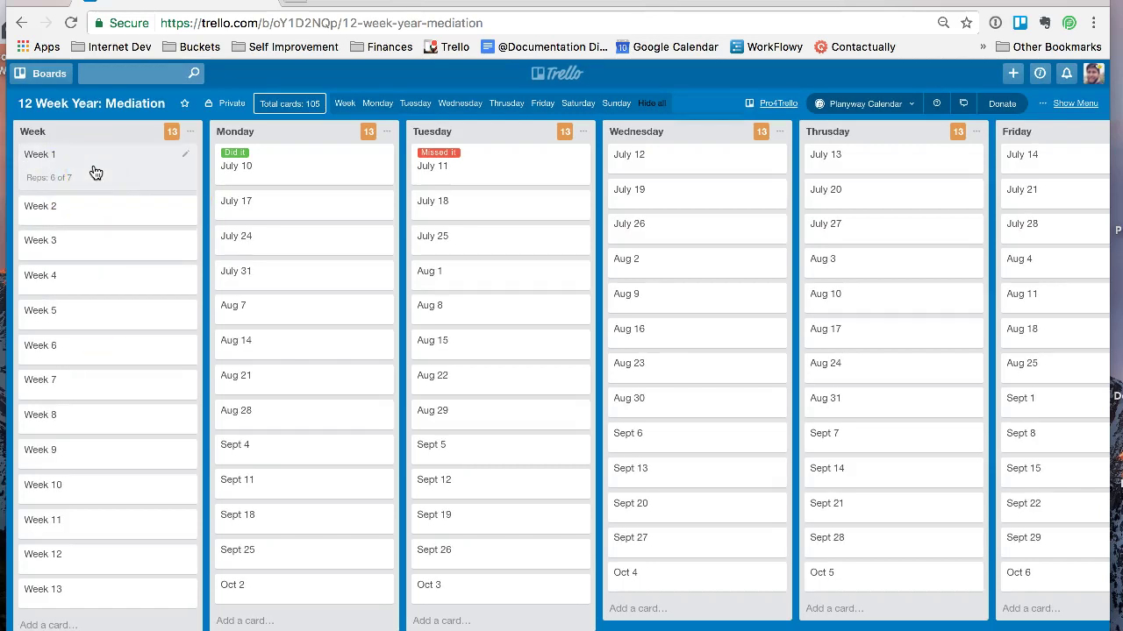
Step: Add the green 'Did it' label to the Week 1 card
{"action": "key", "text": "l"}
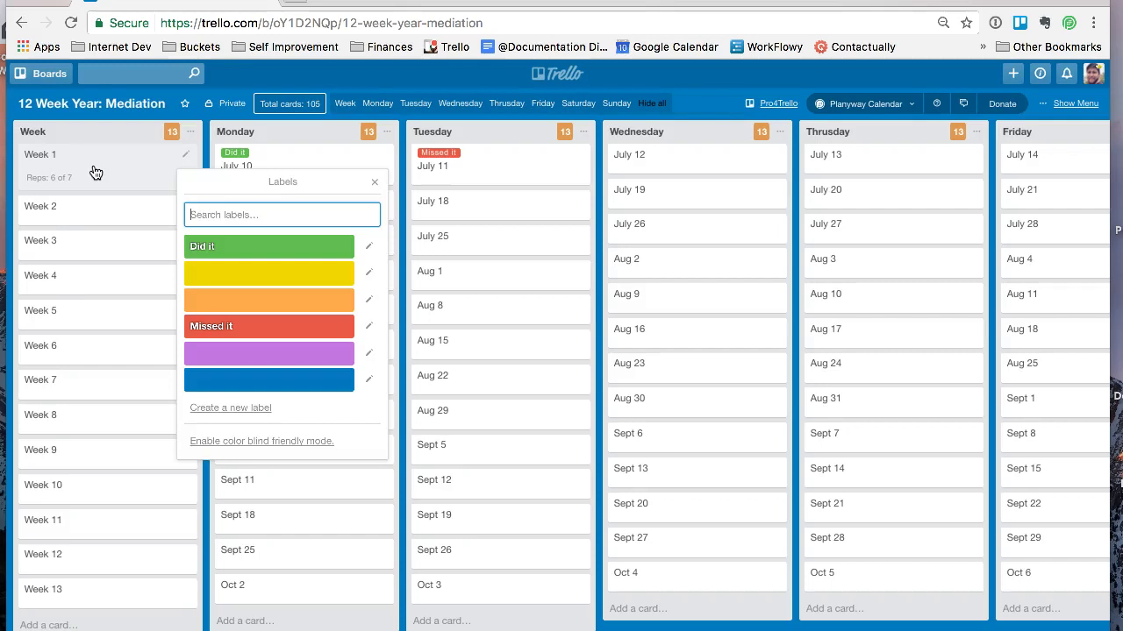
{"action": "left_click", "coordinate": [219, 246]}
{"action": "left_click", "coordinate": [380, 186]}
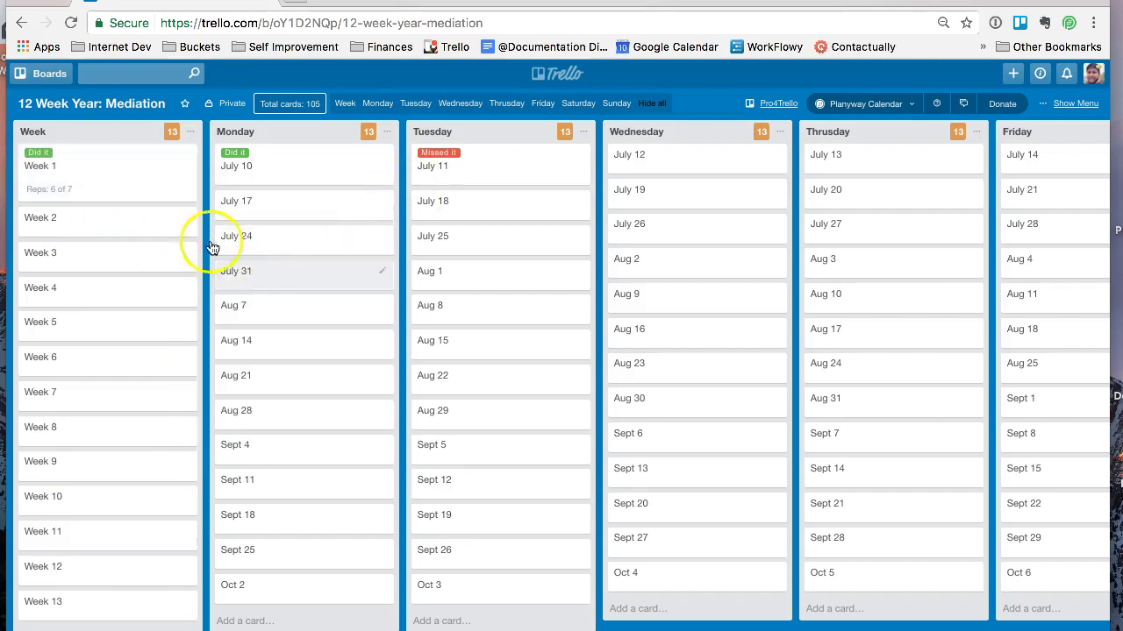
{"action": "scroll", "coordinate": [602, 219], "scroll_direction": "right", "scroll_amount": 5}
{"action": "scroll", "coordinate": [600, 211], "scroll_direction": "left", "scroll_amount": 2}
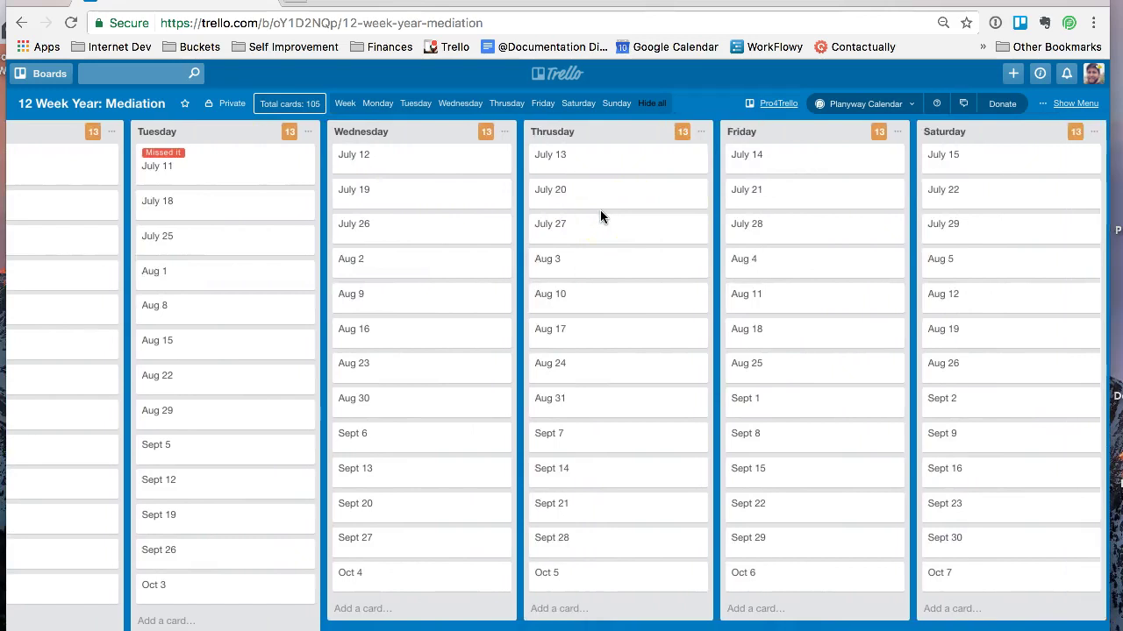
{"action": "scroll", "coordinate": [600, 211], "scroll_direction": "right", "scroll_amount": 5}
{"action": "scroll", "coordinate": [600, 212], "scroll_direction": "left", "scroll_amount": 4}
{"action": "scroll", "coordinate": [600, 210], "scroll_direction": "left", "scroll_amount": 4}
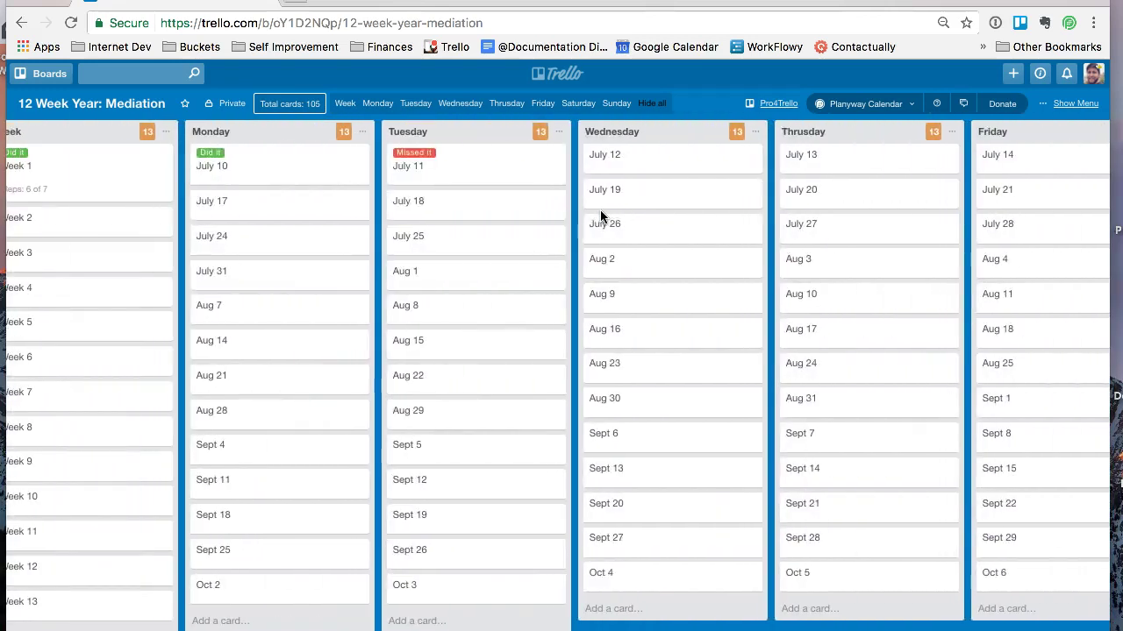
Step: Comment 'Baby was crying' on the July 11 card, then reopen its details
{"action": "left_click", "coordinate": [468, 168]}
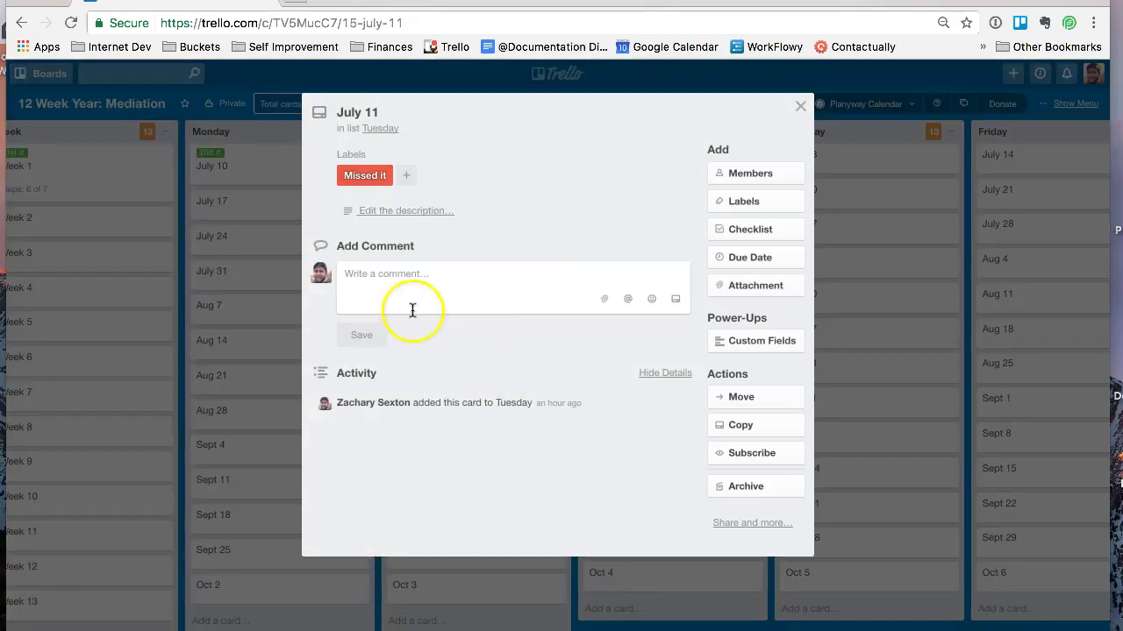
{"action": "left_click", "coordinate": [408, 292]}
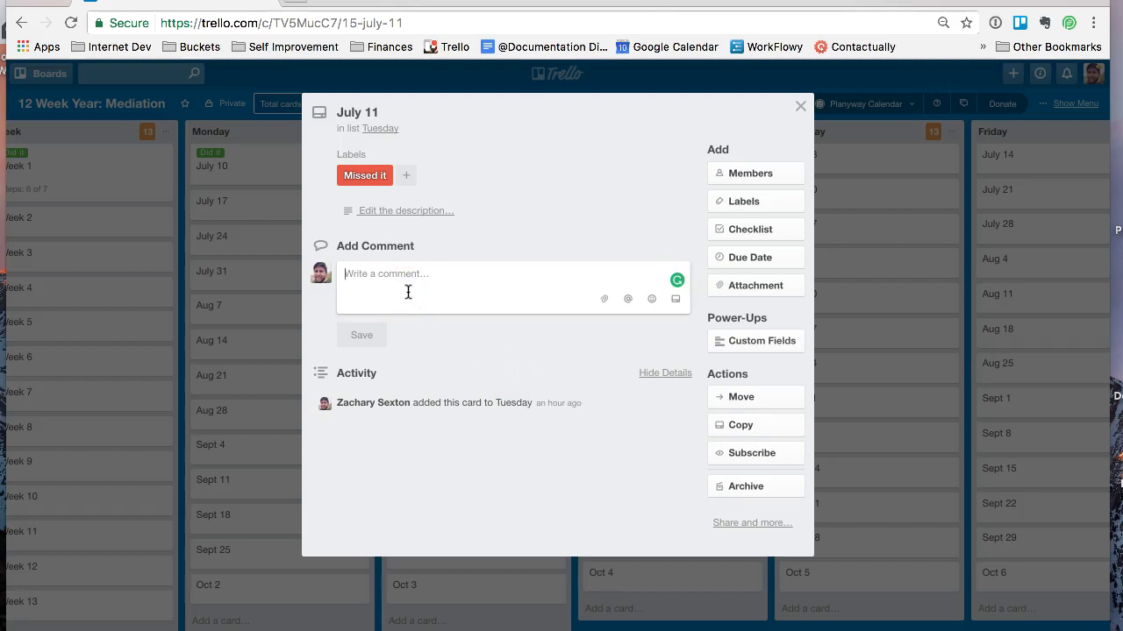
{"action": "type", "text": "Baby was "}
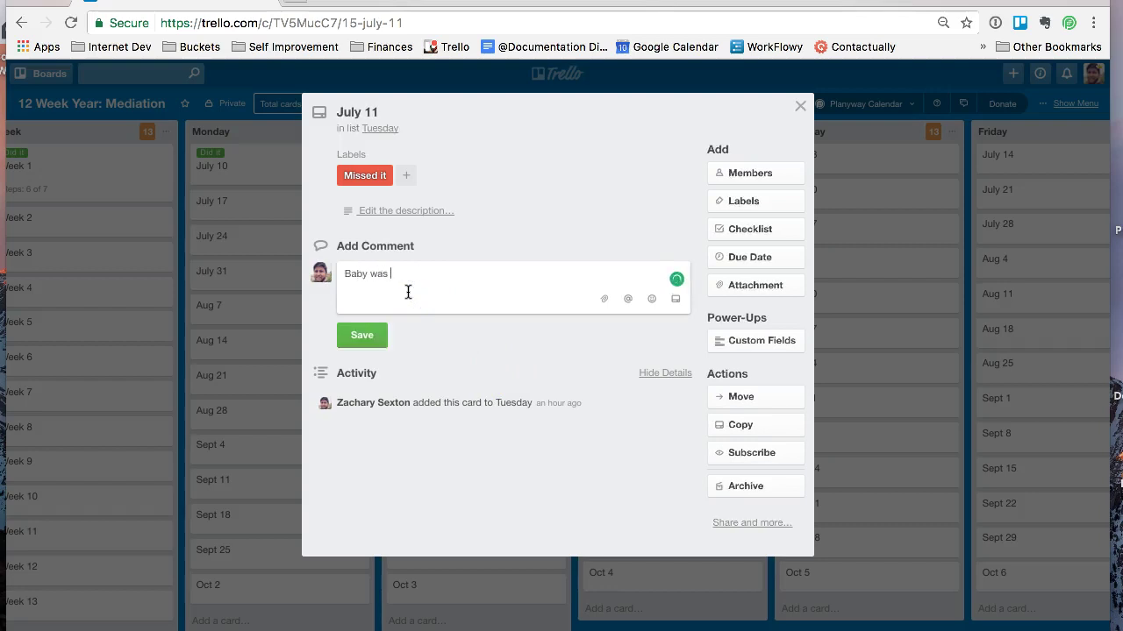
{"action": "type", "text": "crying"}
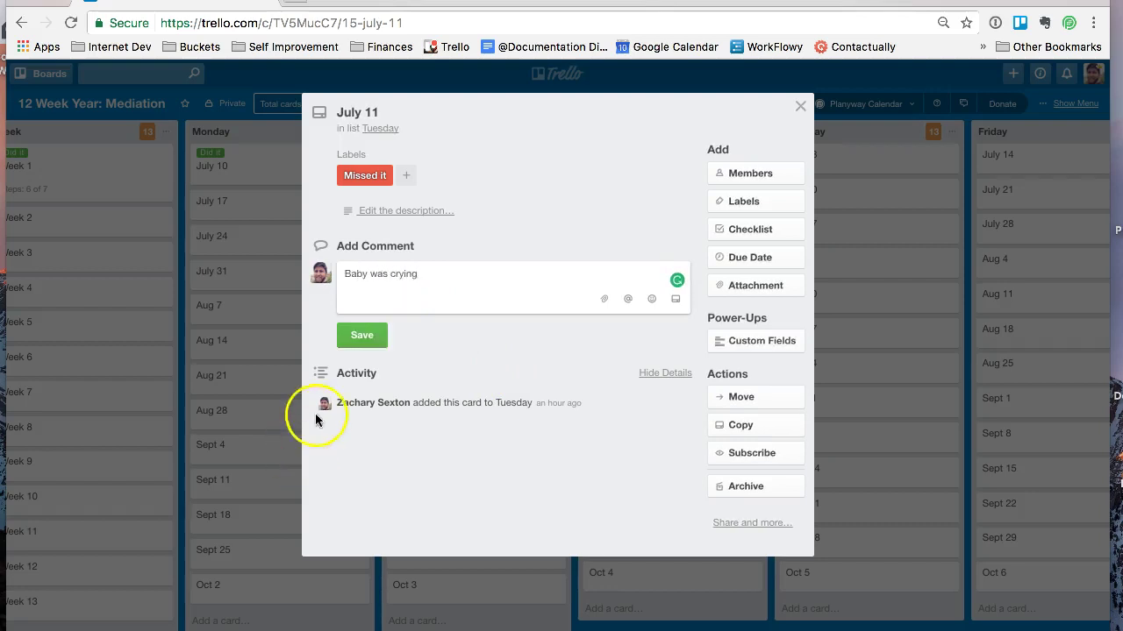
{"action": "left_click", "coordinate": [363, 336]}
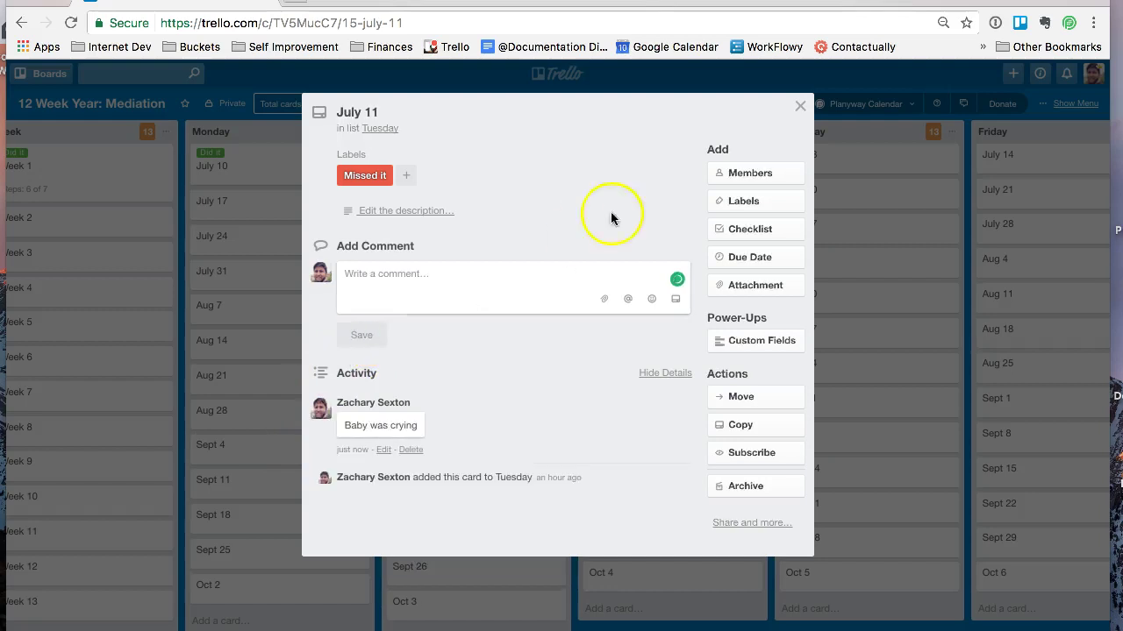
{"action": "left_click", "coordinate": [801, 101]}
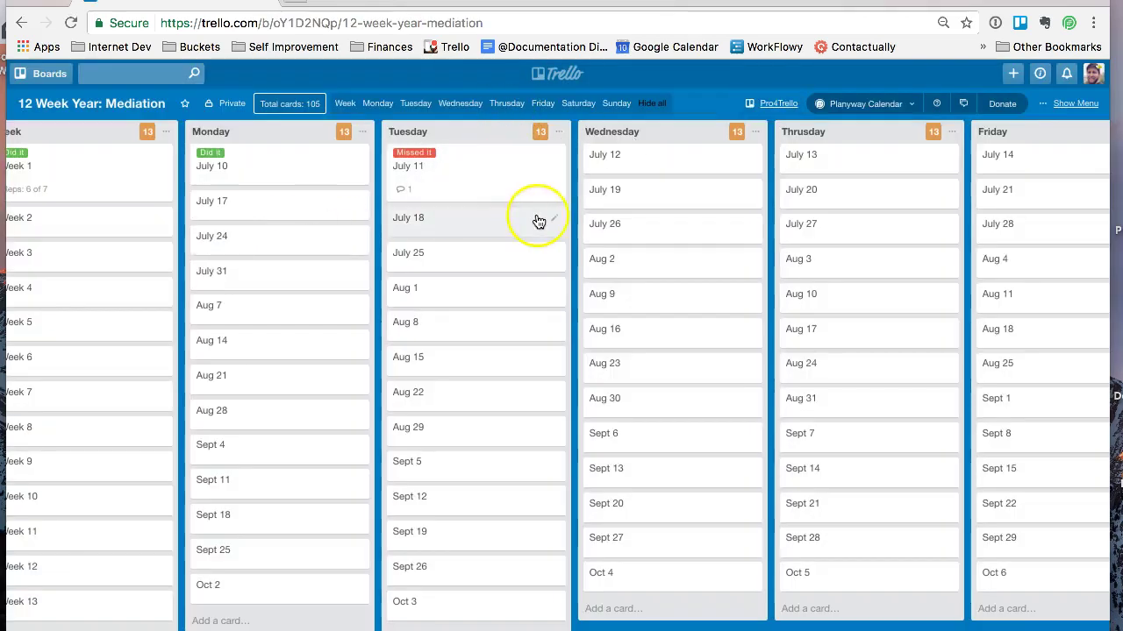
{"action": "scroll", "coordinate": [533, 220], "scroll_direction": "right", "scroll_amount": 2}
{"action": "scroll", "coordinate": [536, 220], "scroll_direction": "right", "scroll_amount": 2}
{"action": "scroll", "coordinate": [534, 220], "scroll_direction": "left", "scroll_amount": 3}
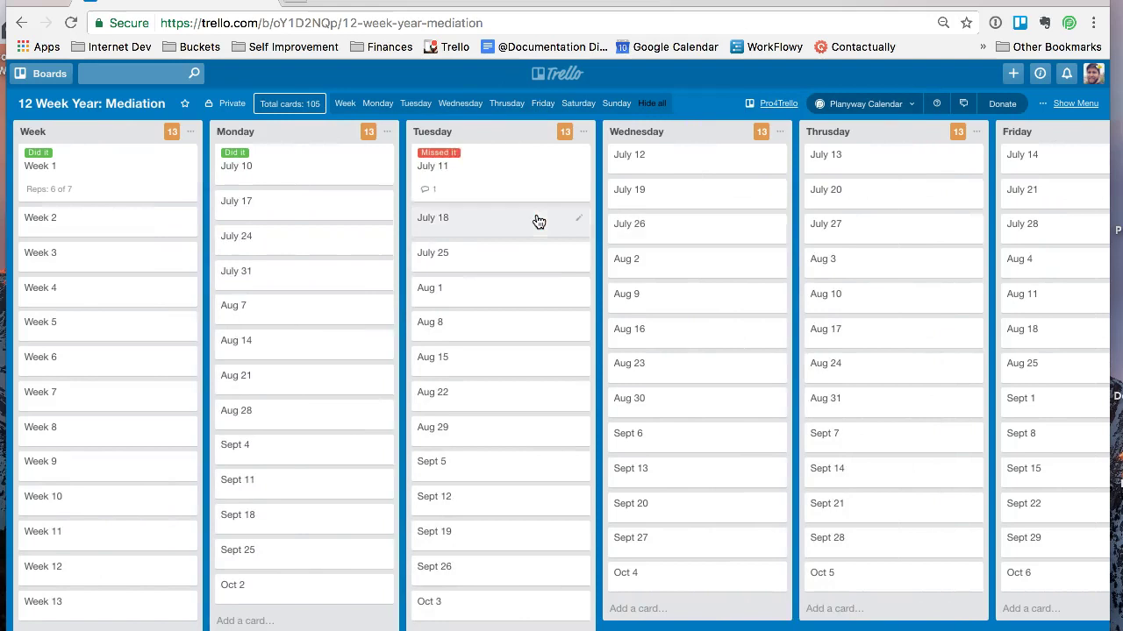
{"action": "left_click", "coordinate": [505, 179]}
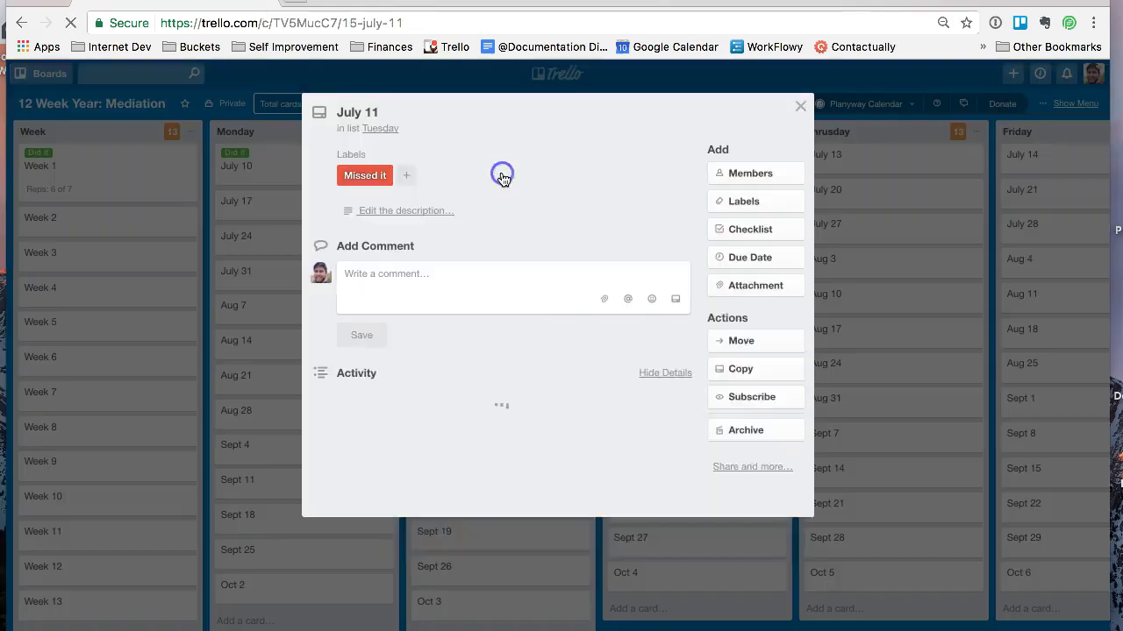
Step: Close the July 11 card and view the board menu's More options and board link
{"action": "left_click", "coordinate": [799, 108]}
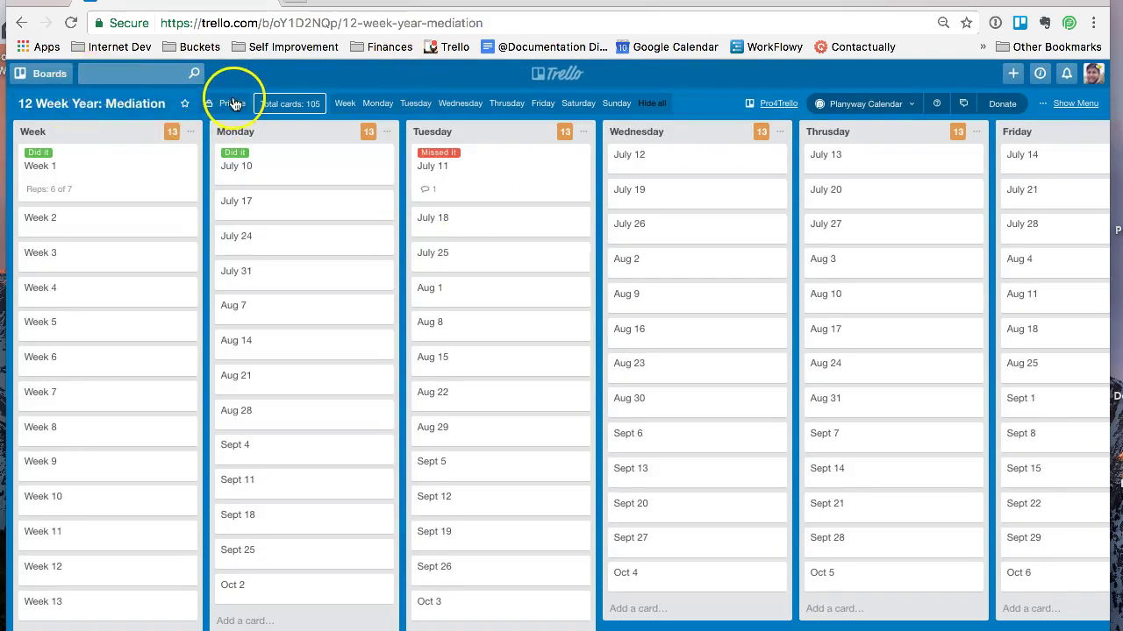
{"action": "left_click", "coordinate": [1074, 104]}
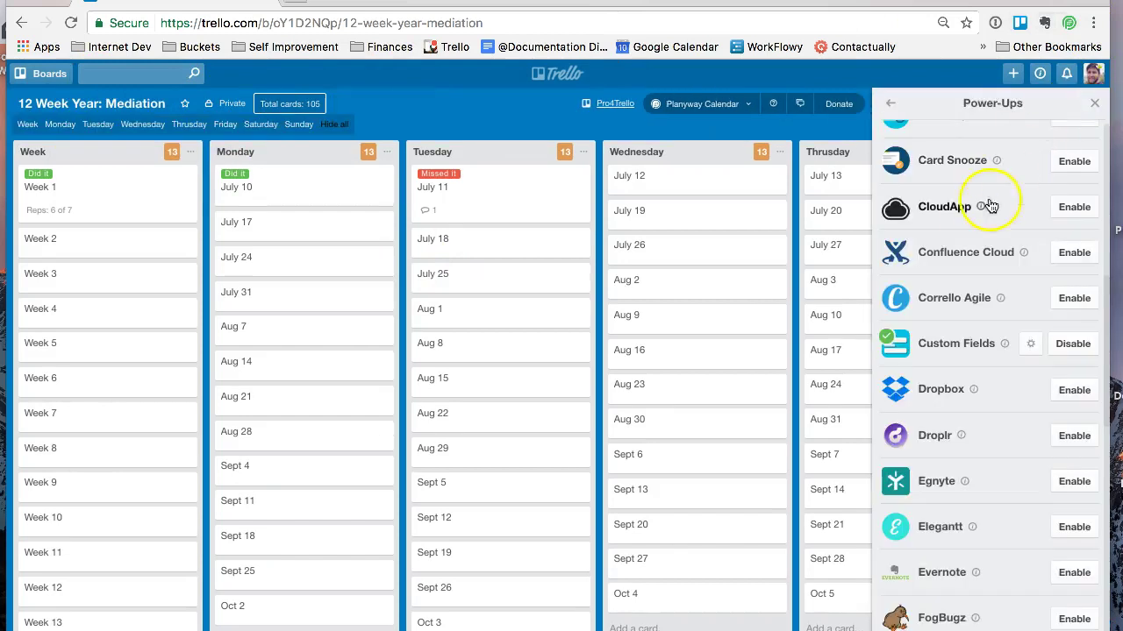
{"action": "scroll", "coordinate": [990, 215], "scroll_direction": "up", "scroll_amount": 10}
{"action": "left_click", "coordinate": [892, 101]}
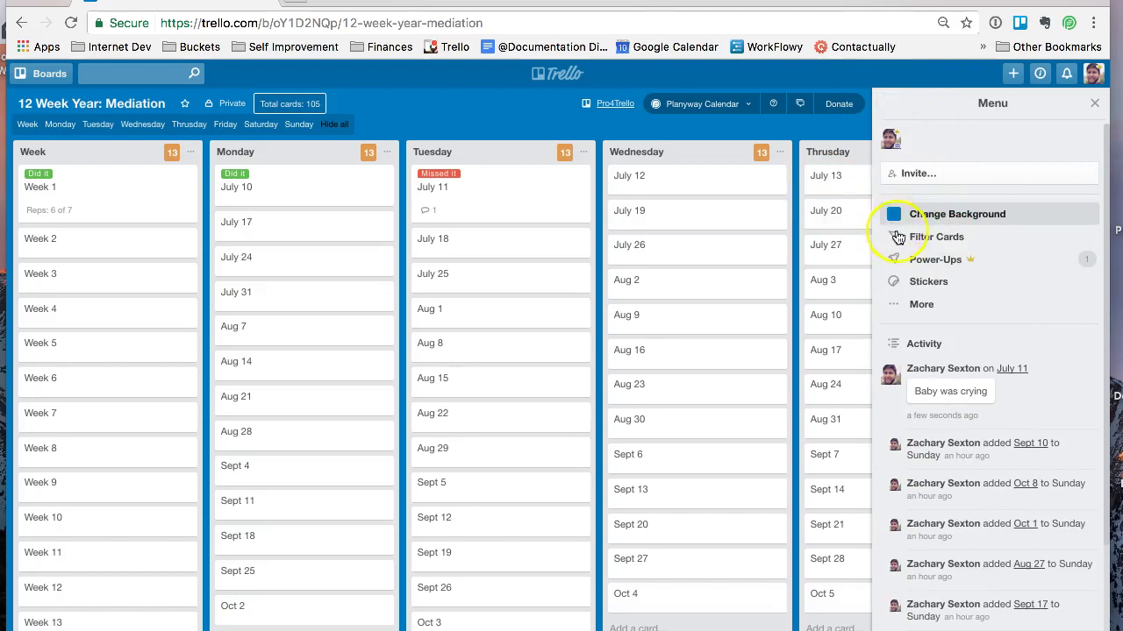
{"action": "left_click", "coordinate": [920, 306]}
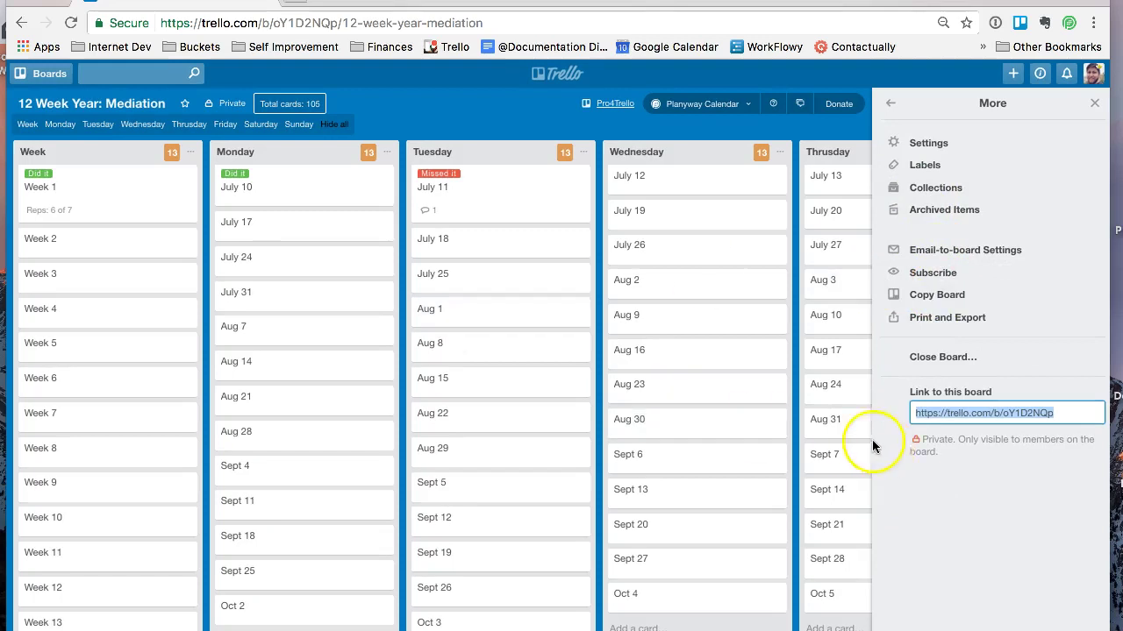
{"action": "left_click", "coordinate": [1094, 105]}
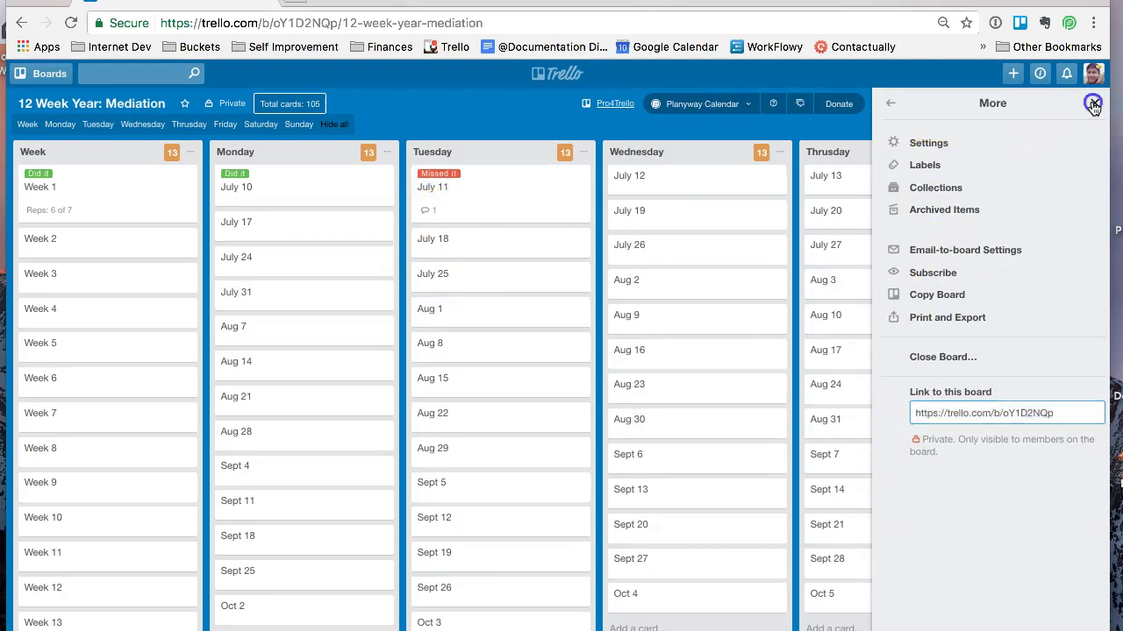